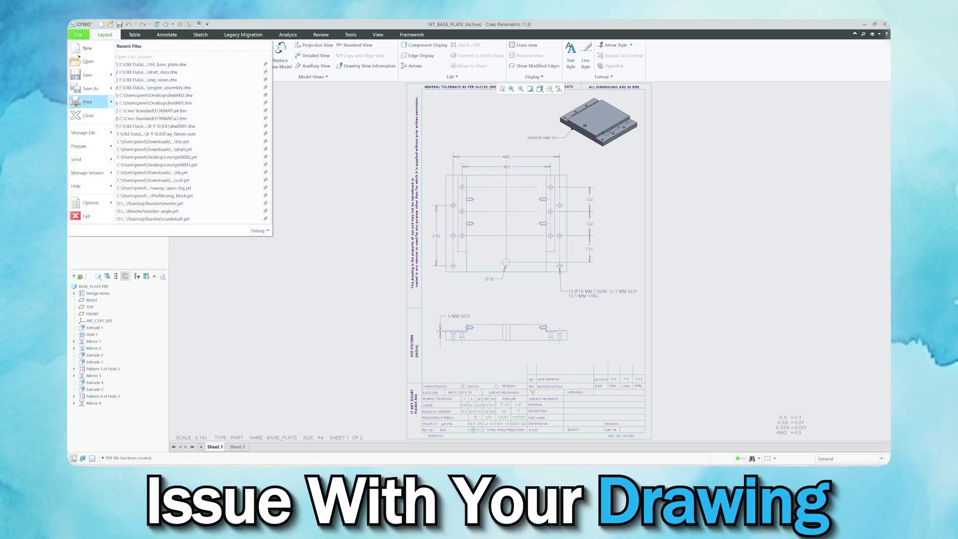
# Quick-export the 16T_BASE_PLATE drawing to PDF and inspect the exported PDF zoomed in
pyautogui.moveTo(110, 89)
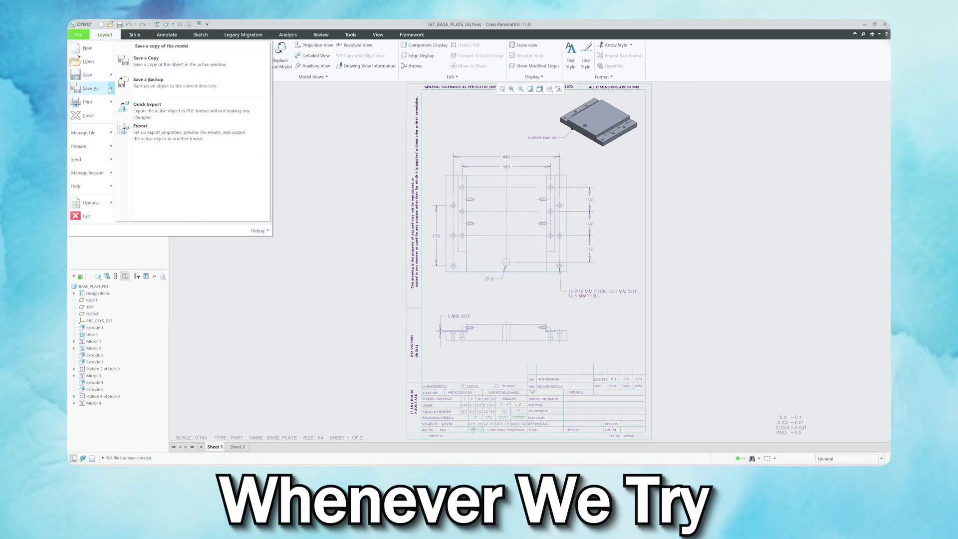
pyautogui.click(149, 105)
pyautogui.click(513, 258)
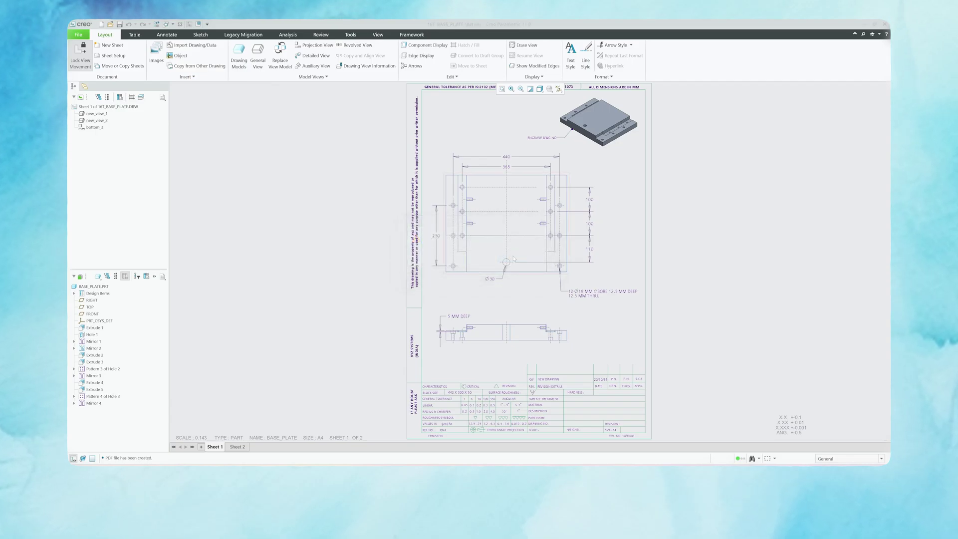
pyautogui.keyDown('ctrl'); pyautogui.scroll(5, 425, 244); pyautogui.keyUp('ctrl')
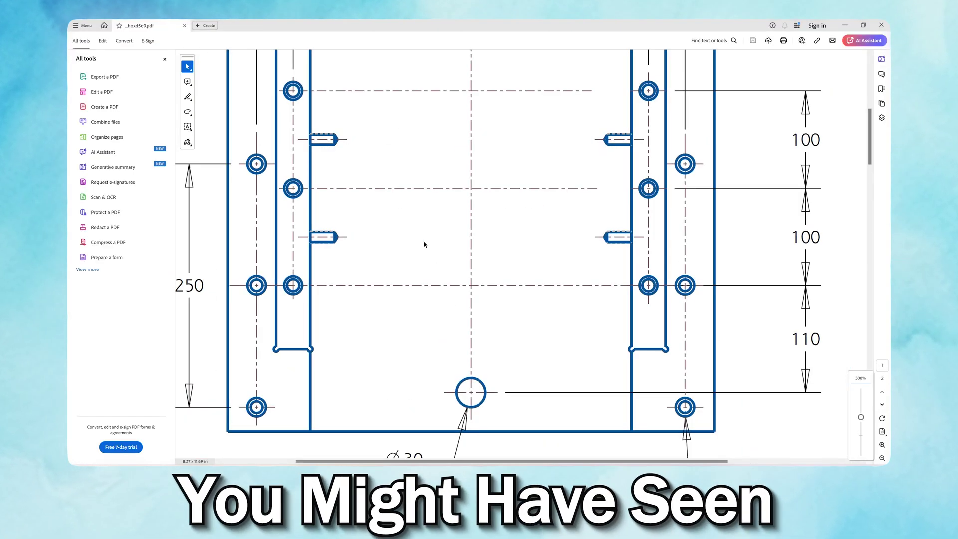
pyautogui.keyDown('ctrl'); pyautogui.scroll(-3, 424, 244); pyautogui.keyUp('ctrl')
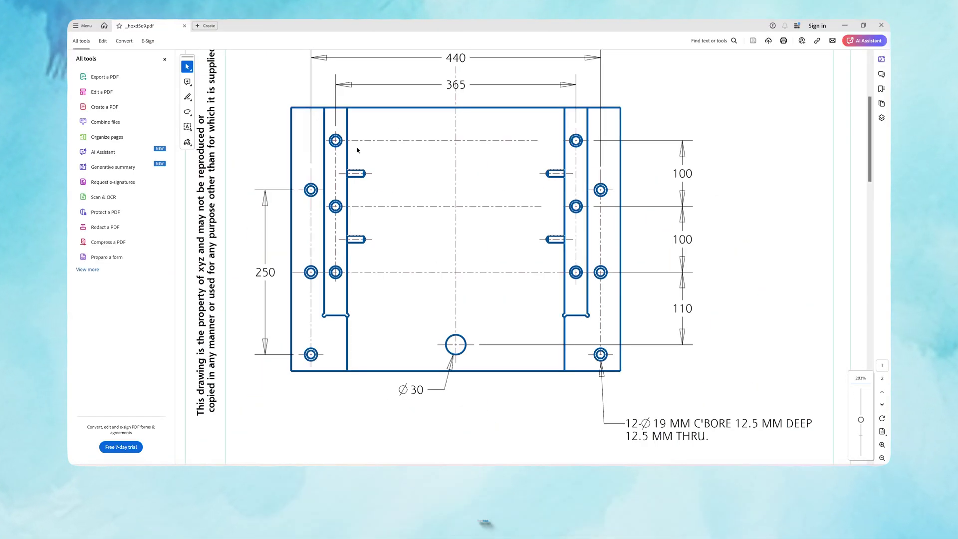
pyautogui.keyDown('ctrl'); pyautogui.scroll(-2, 369, 188); pyautogui.keyUp('ctrl')
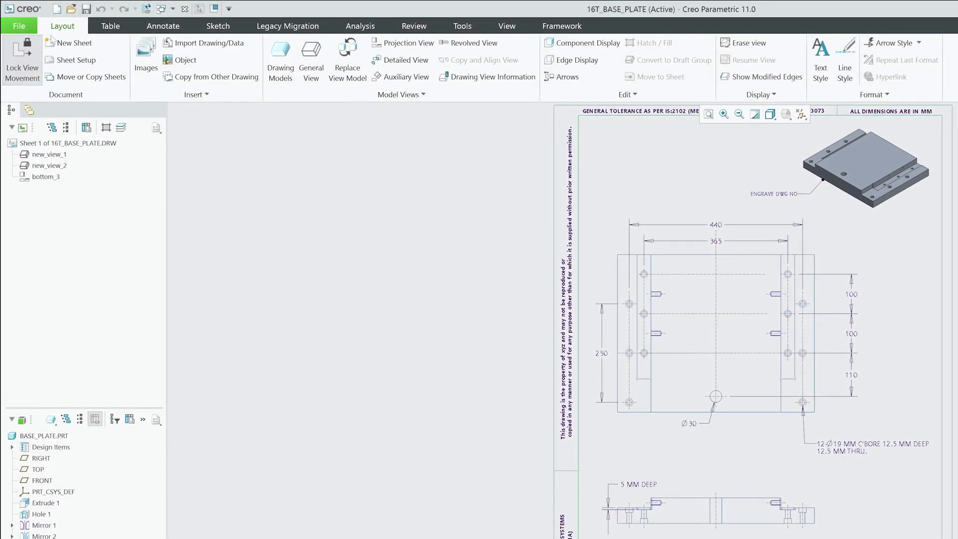
# Bring up the Creo Parametric Options at the Configuration Editor's config.pro list
pyautogui.click(31, 26)
pyautogui.click(45, 303)
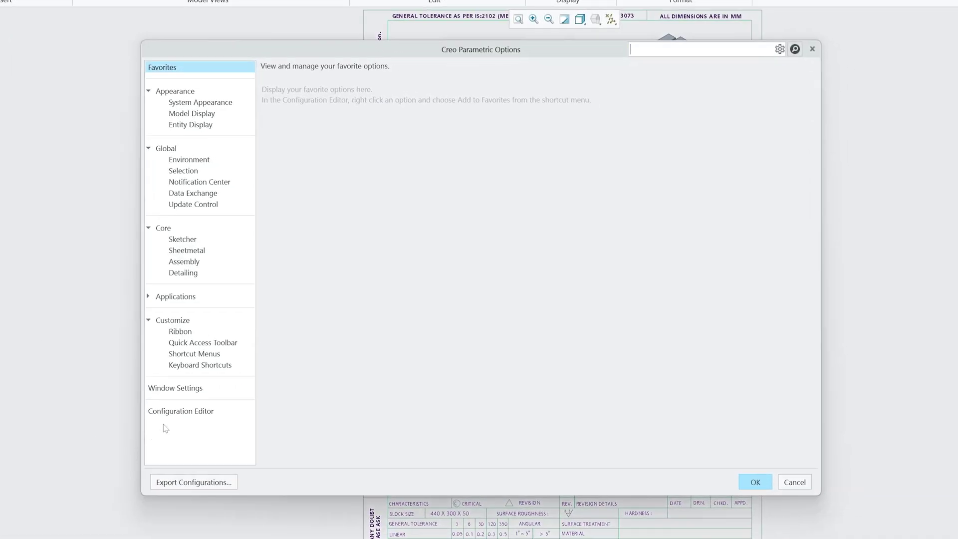
pyautogui.click(371, 505)
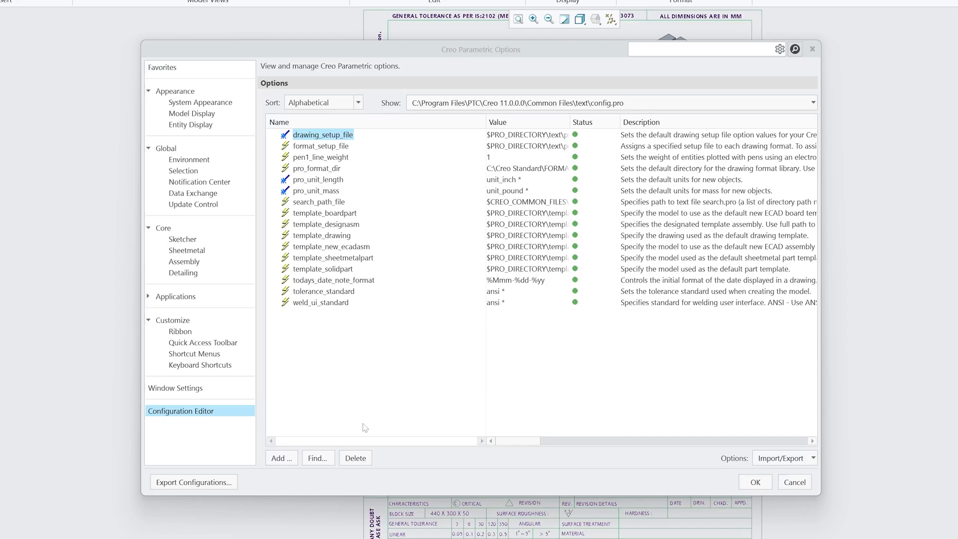
# Find pdf_use_pentable via a 'pdf' search and add it to config.pro with value yes
pyautogui.click(278, 457)
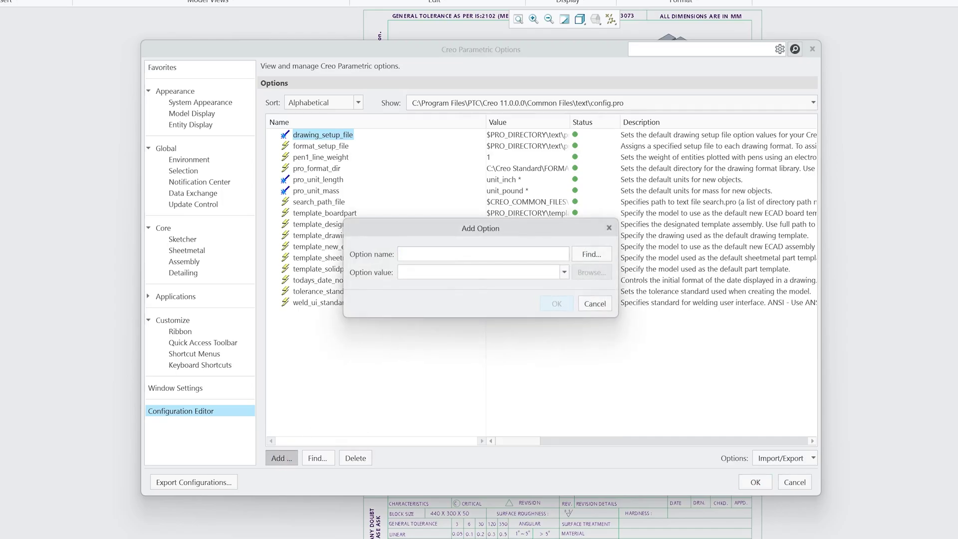
pyautogui.write('pdf')
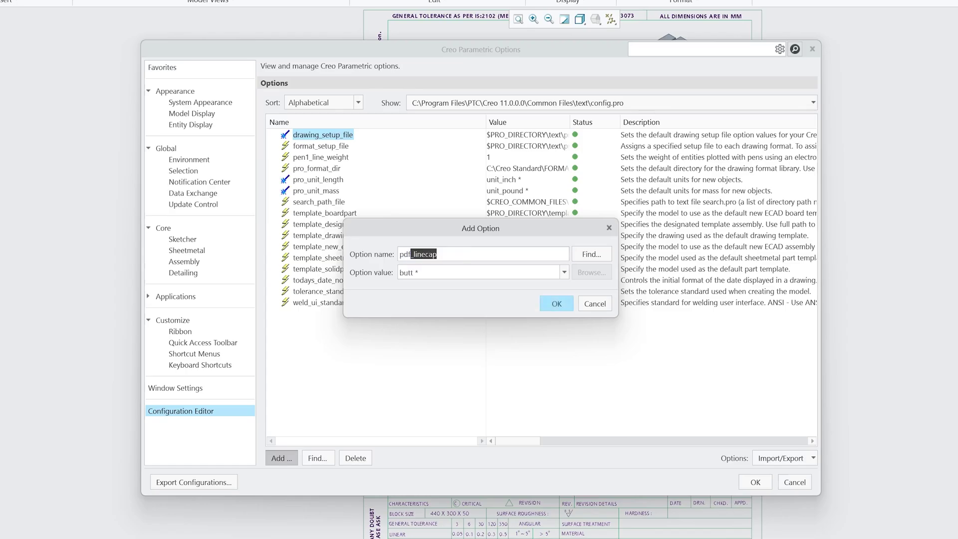
pyautogui.press('Delete')
pyautogui.click(591, 254)
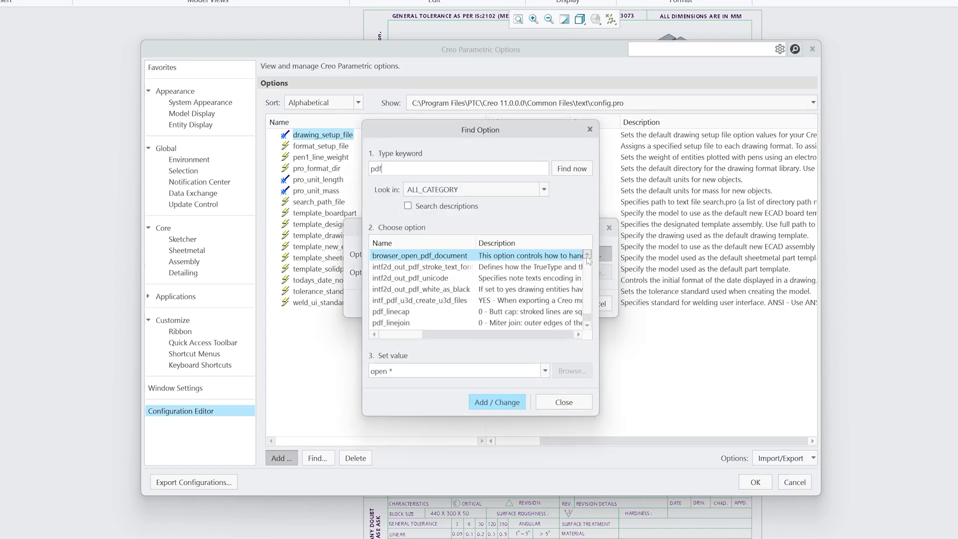
pyautogui.scroll(-3, 747, 328)
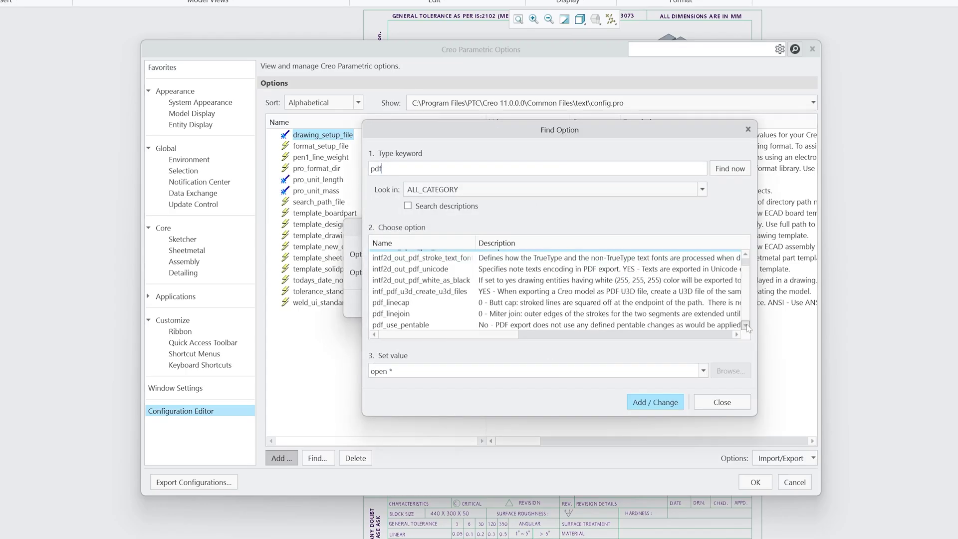
pyautogui.click(418, 327)
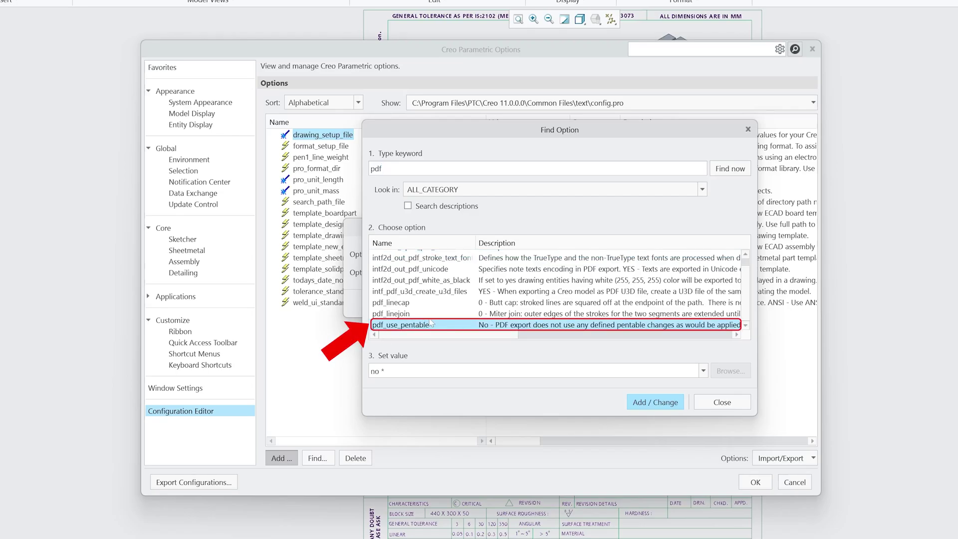
pyautogui.click(703, 371)
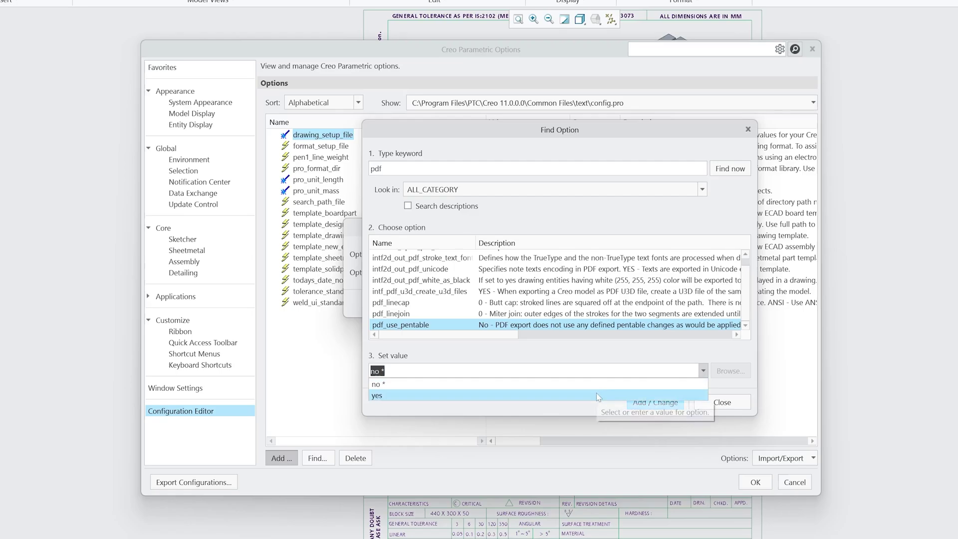
pyautogui.click(607, 396)
pyautogui.click(658, 404)
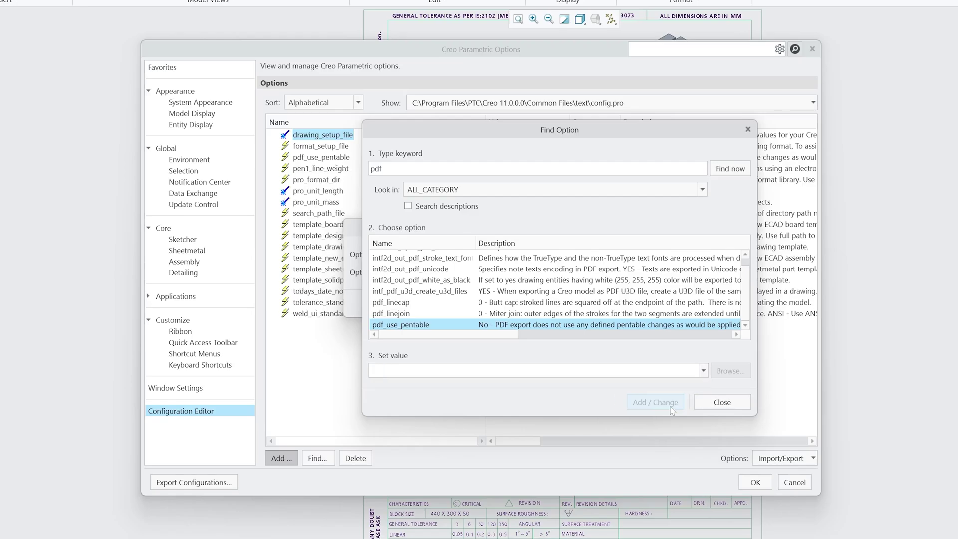
pyautogui.click(722, 402)
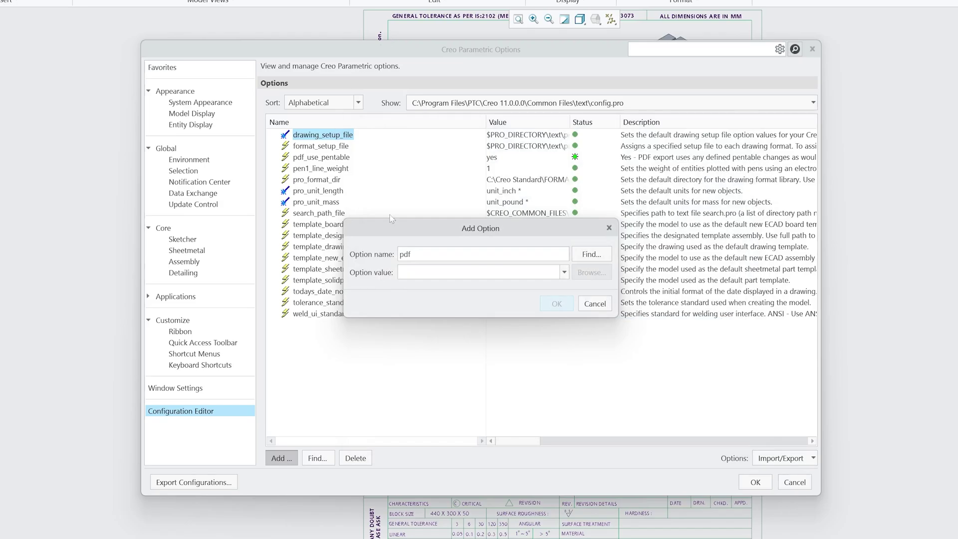
# Search options containing 'use_' and select use_8_plotter_pens
pyautogui.hotkey('ctrl', 'a')
pyautogui.write('use_')
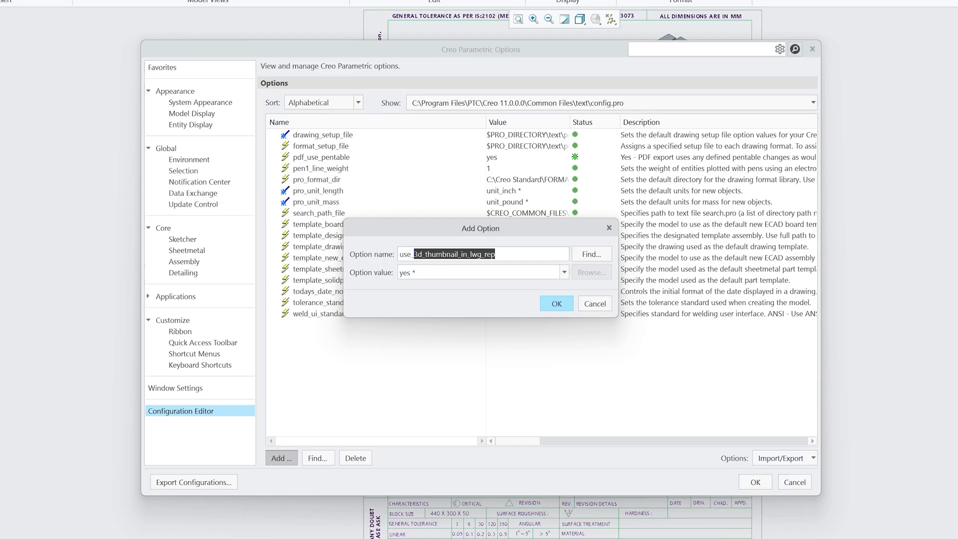
pyautogui.press('BackSpace')
pyautogui.click(599, 256)
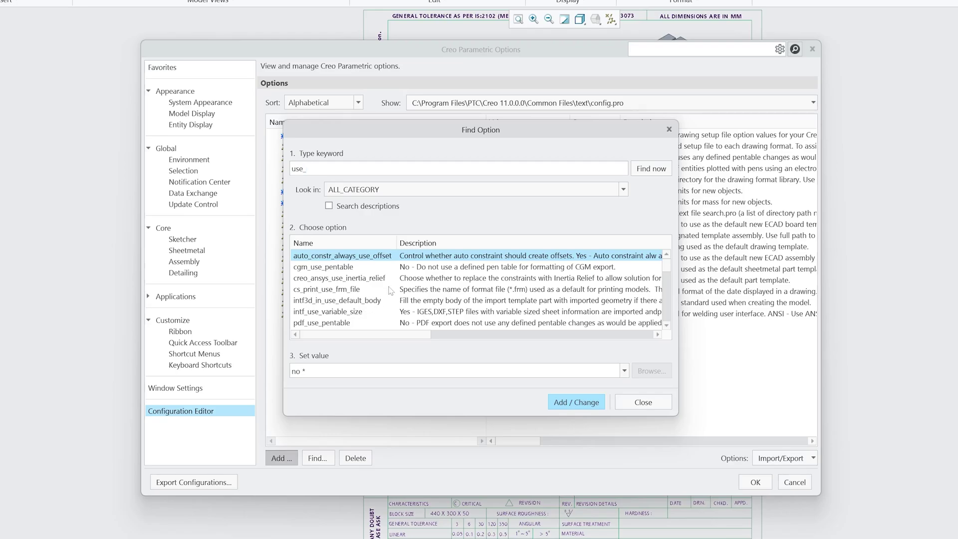
pyautogui.scroll(-2, 384, 294)
pyautogui.scroll(2, 384, 295)
pyautogui.scroll(-10, 422, 282)
pyautogui.click(348, 312)
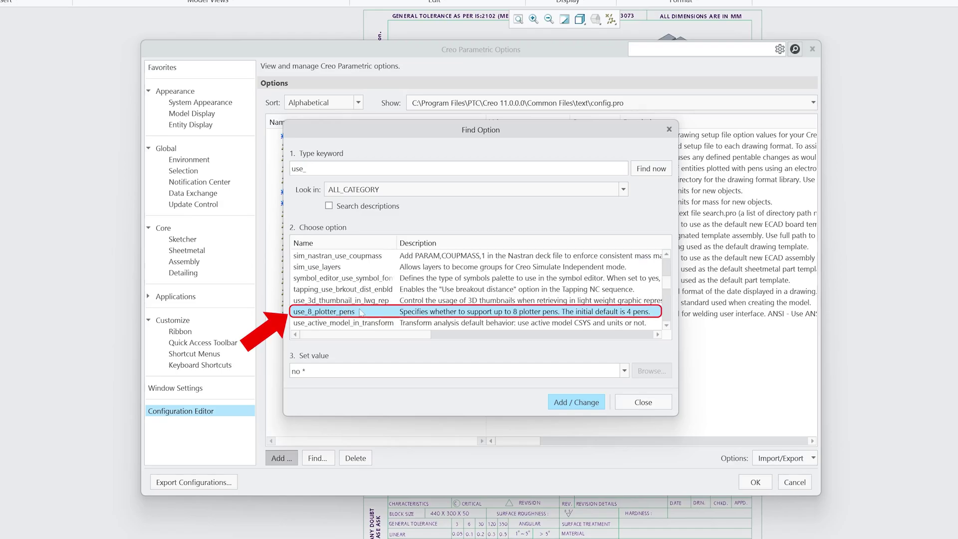
pyautogui.click(492, 335)
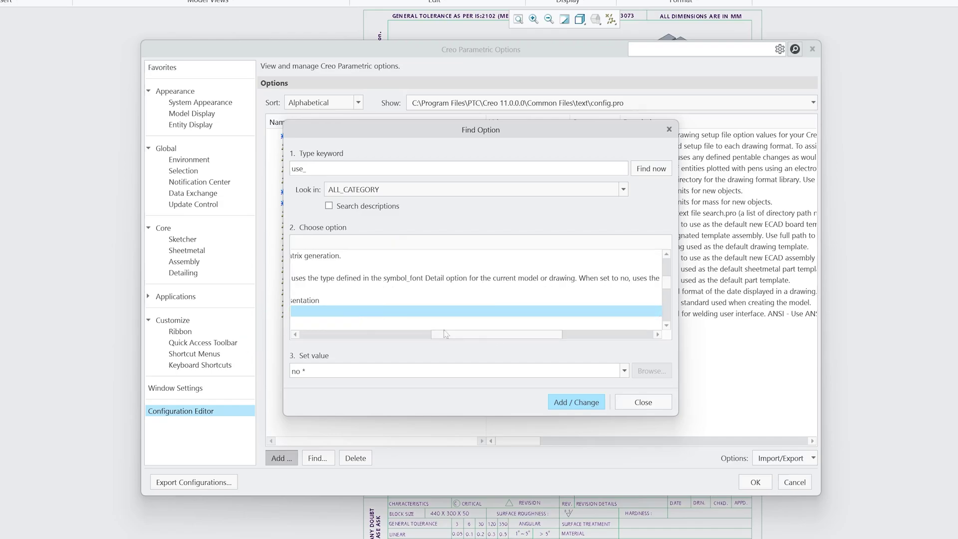
pyautogui.click(411, 336)
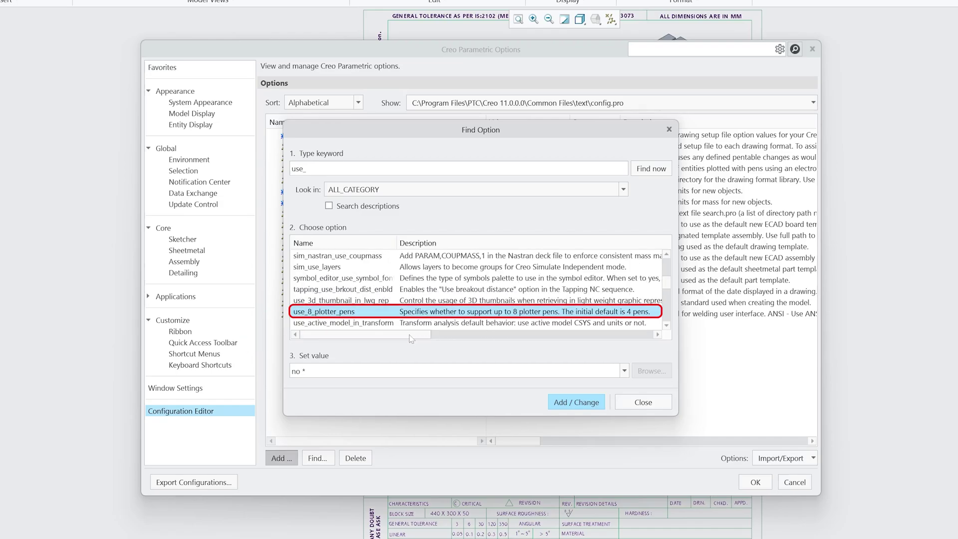
pyautogui.click(464, 335)
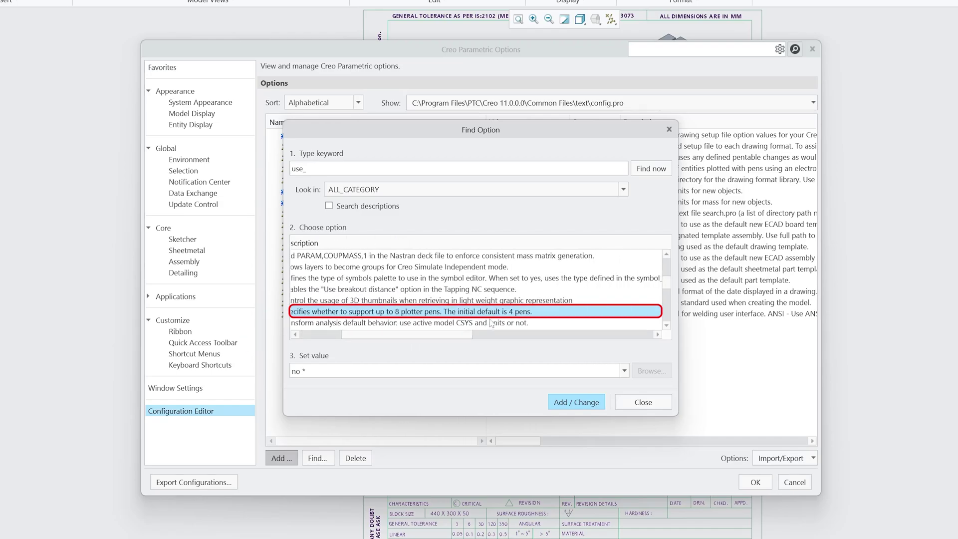
pyautogui.moveTo(437, 334); pyautogui.dragTo(392, 335)
# Set use_8_plotter_pens to yes, add it, and close the option dialogs
pyautogui.click(625, 371)
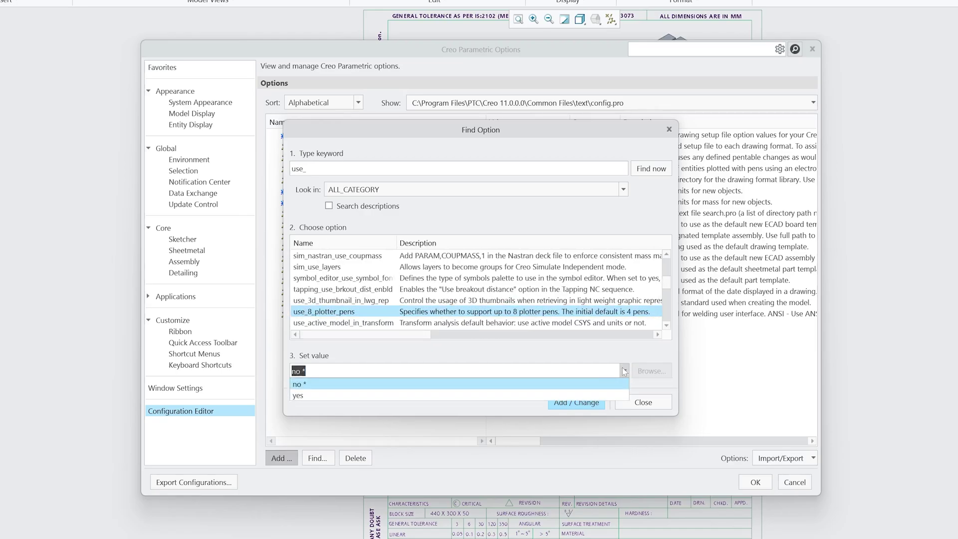
pyautogui.click(571, 396)
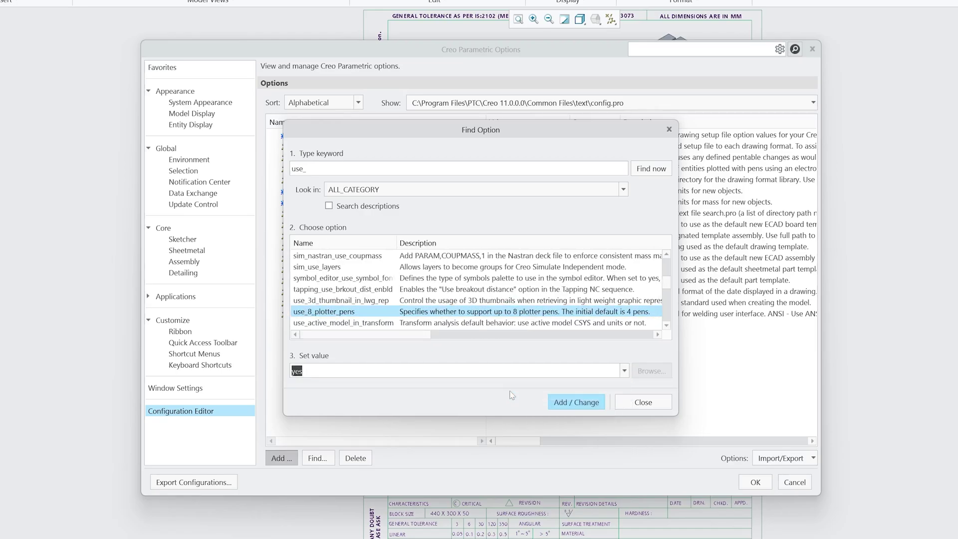
pyautogui.click(580, 403)
pyautogui.click(642, 403)
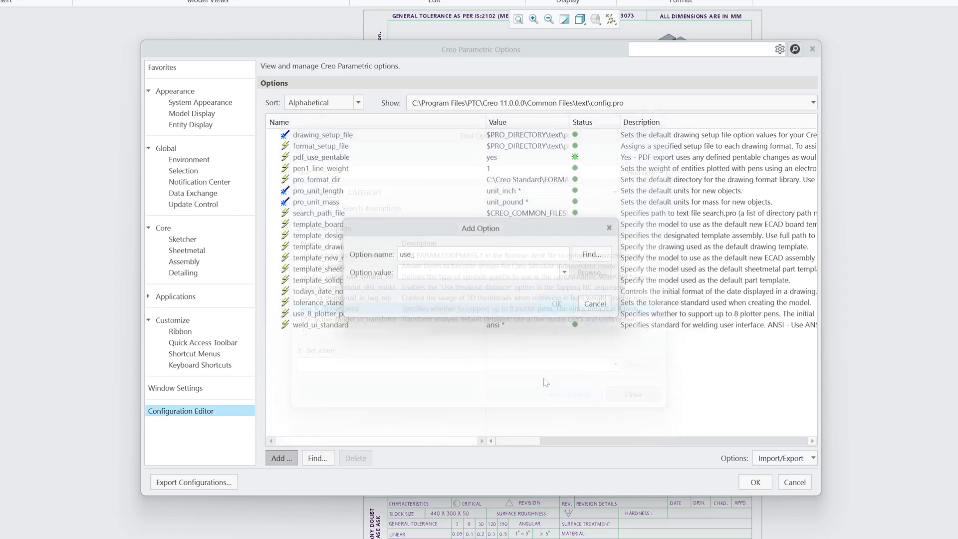
pyautogui.click(594, 304)
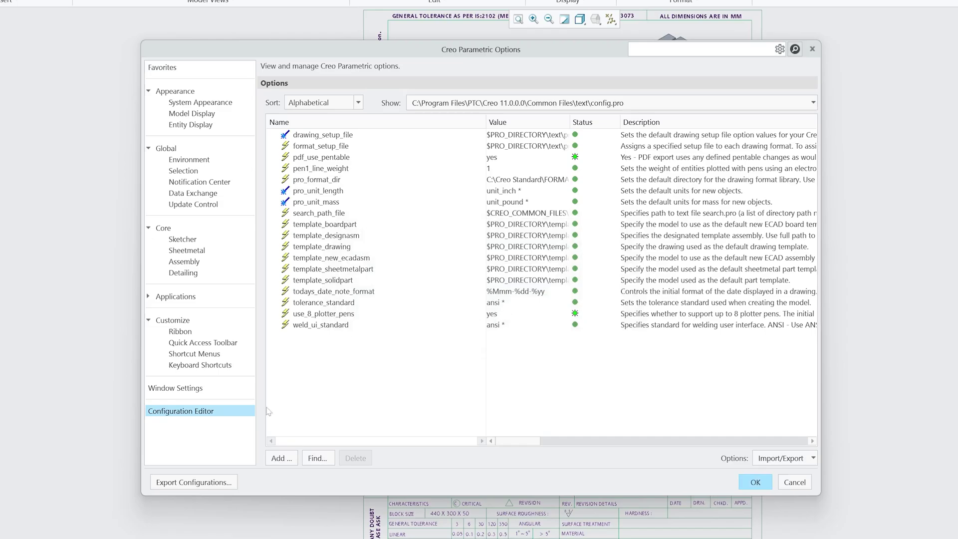
# Search options containing 'pen' and select pen_table_file
pyautogui.click(288, 458)
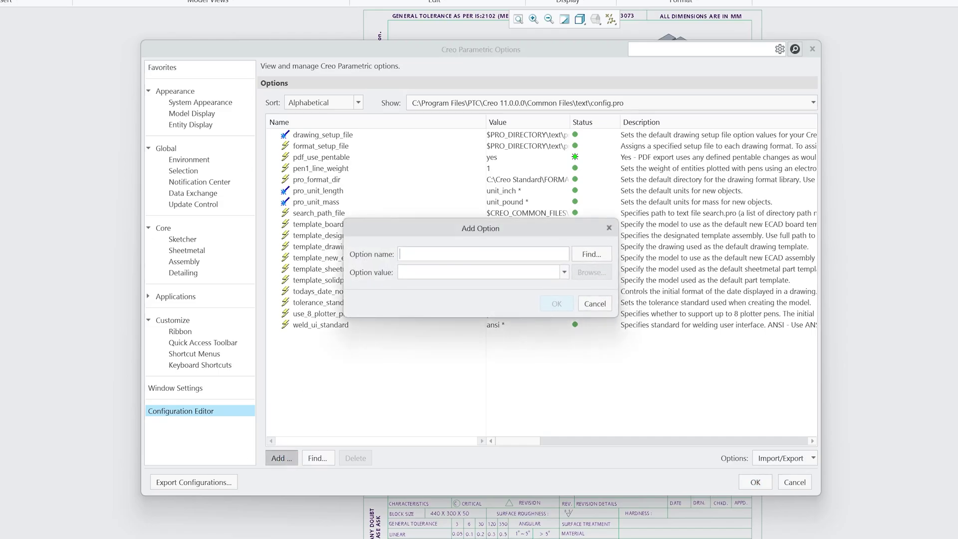
pyautogui.write('pen')
pyautogui.click(591, 254)
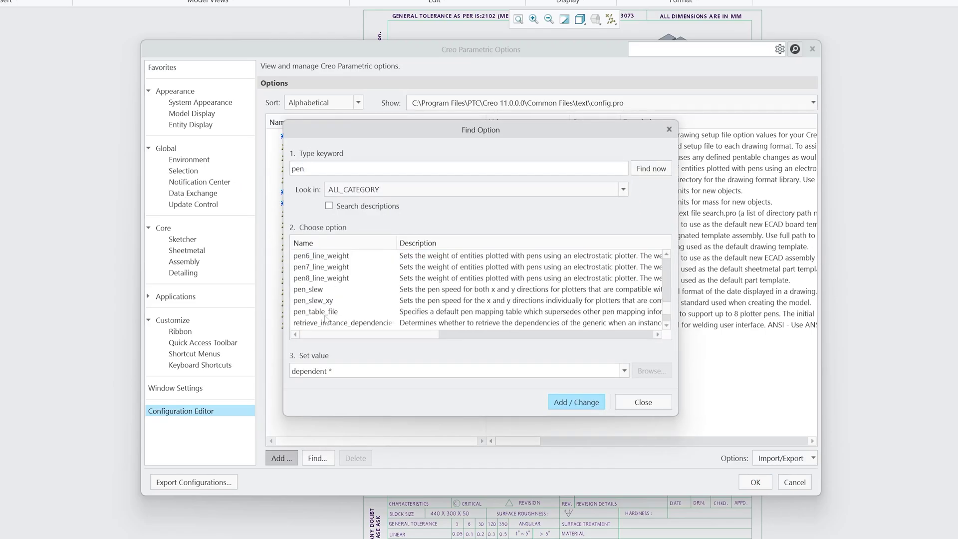
pyautogui.click(324, 312)
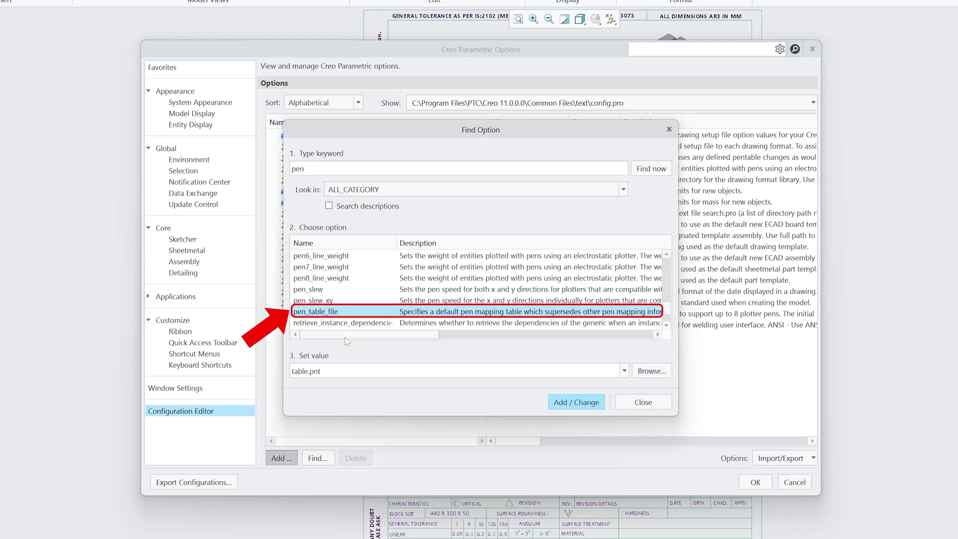
pyautogui.moveTo(348, 339)
pyautogui.mouseDown()
pyautogui.moveTo(439, 339)
pyautogui.moveTo(350, 332)
pyautogui.mouseUp()
# Set pen_table_file to C:\Creo Standard\pen_table.pnt, add it, and close the option dialogs
pyautogui.click(652, 371)
pyautogui.click(281, 246)
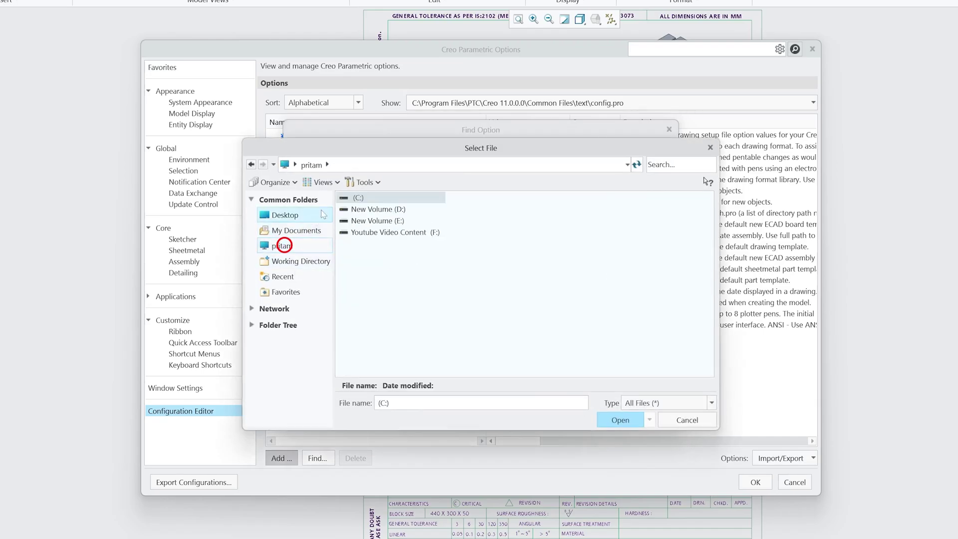
pyautogui.click(395, 200)
pyautogui.doubleClick(396, 200)
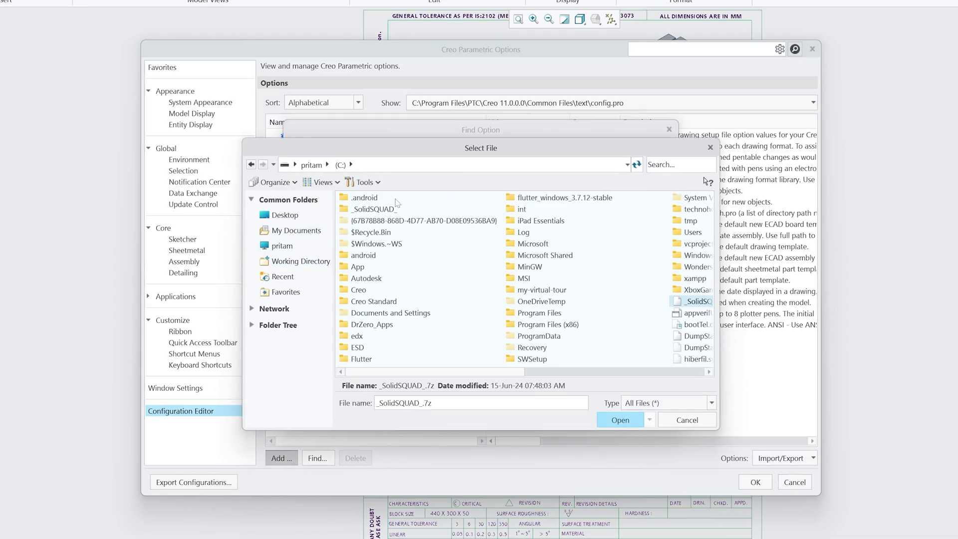
pyautogui.doubleClick(390, 301)
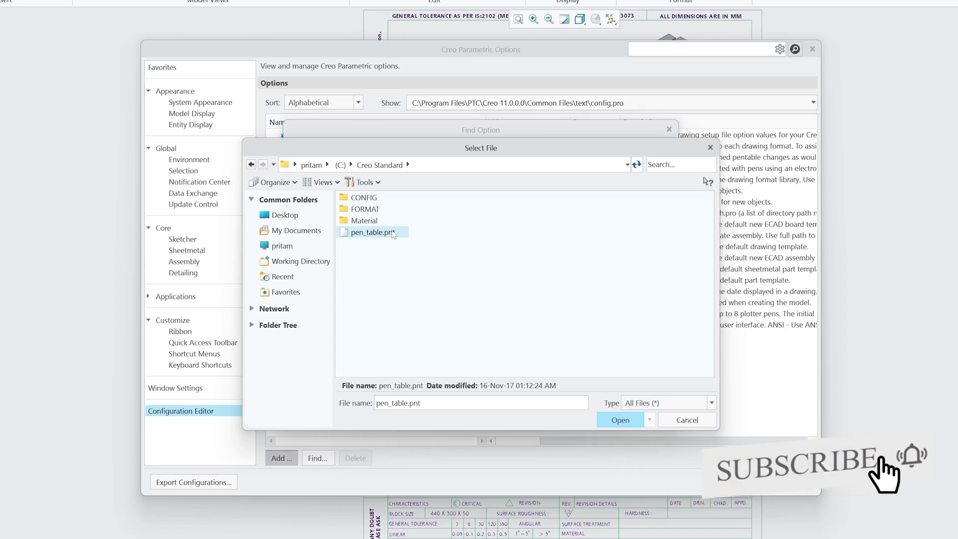
pyautogui.doubleClick(381, 233)
pyautogui.click(621, 419)
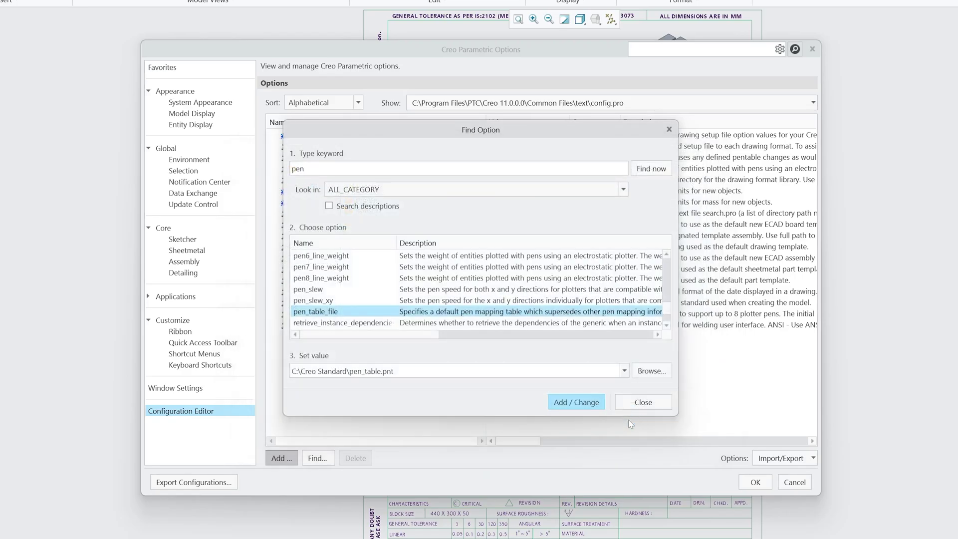
pyautogui.click(577, 405)
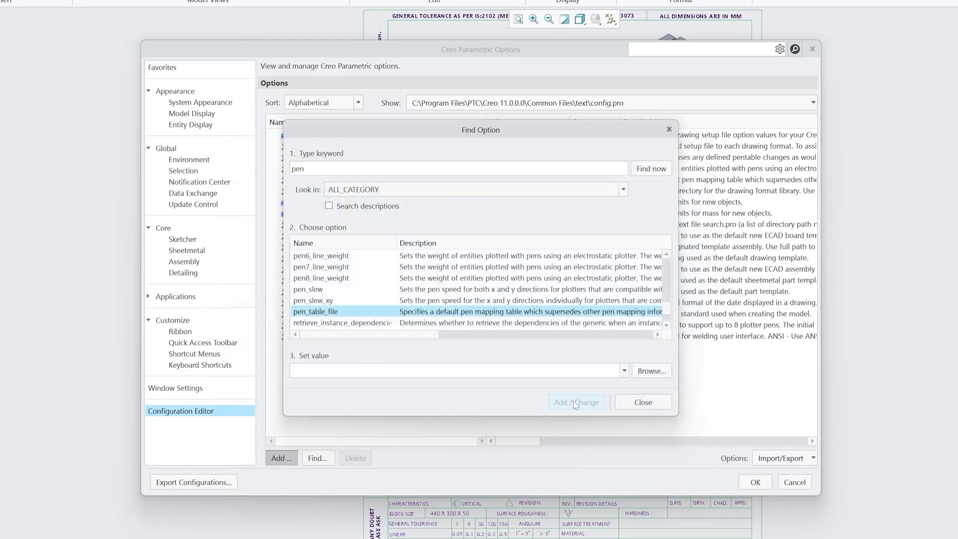
pyautogui.click(629, 402)
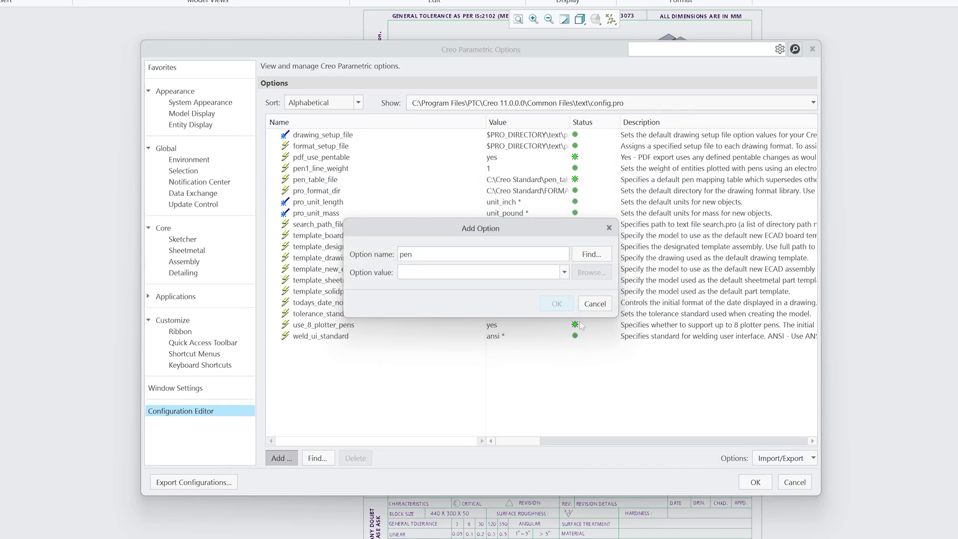
pyautogui.click(593, 303)
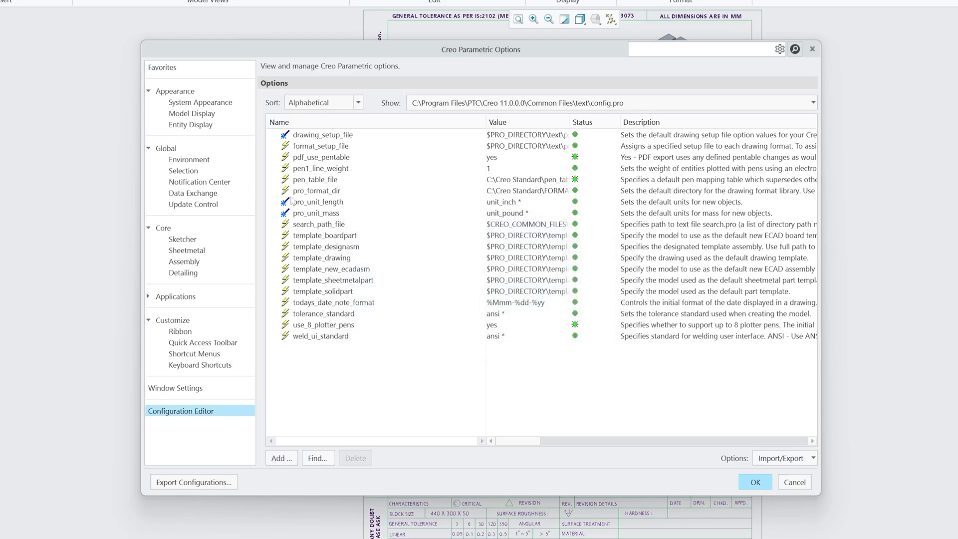
# Save the configuration as config.pro on the Desktop and accept the Options dialog
pyautogui.click(197, 482)
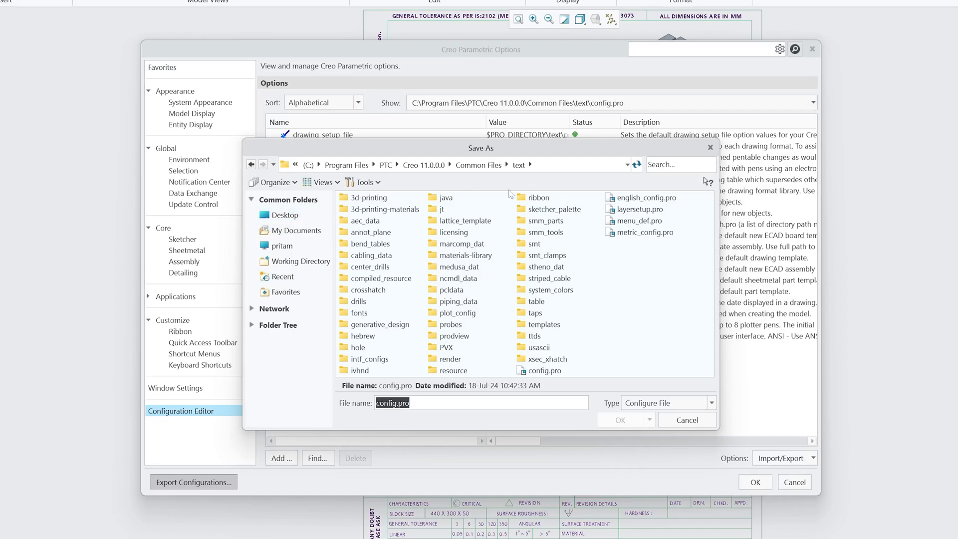
pyautogui.click(283, 215)
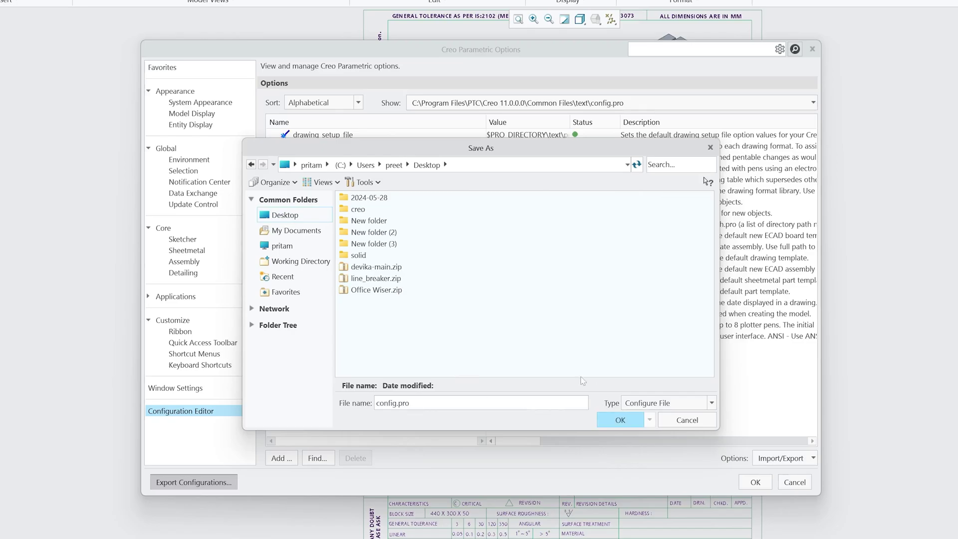
pyautogui.click(620, 420)
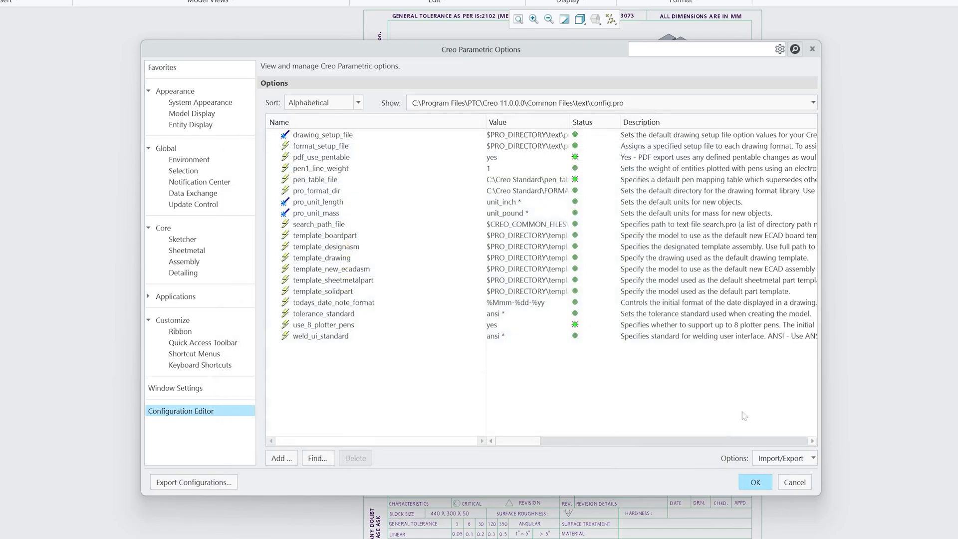
pyautogui.click(755, 482)
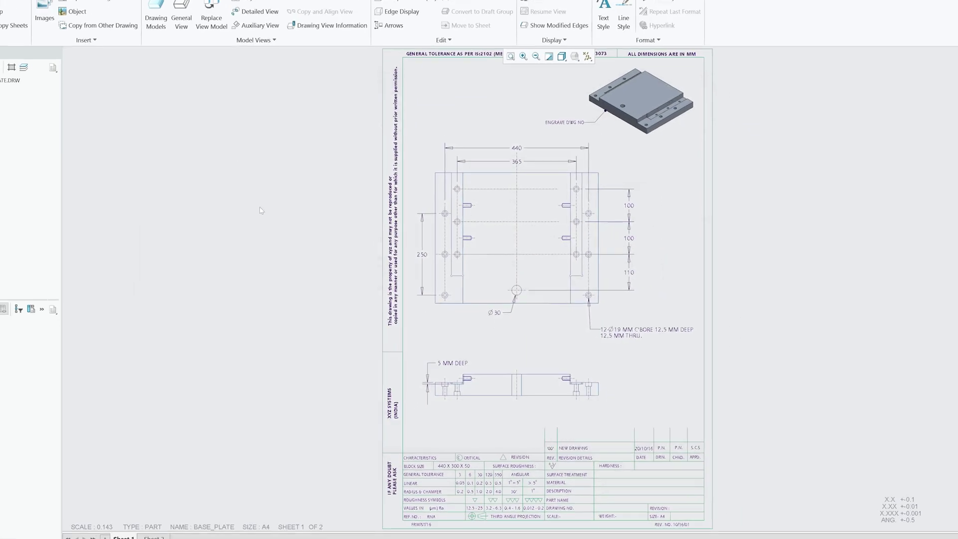
# Copy config.pro from the Desktop in File Explorer
pyautogui.press('super+e')
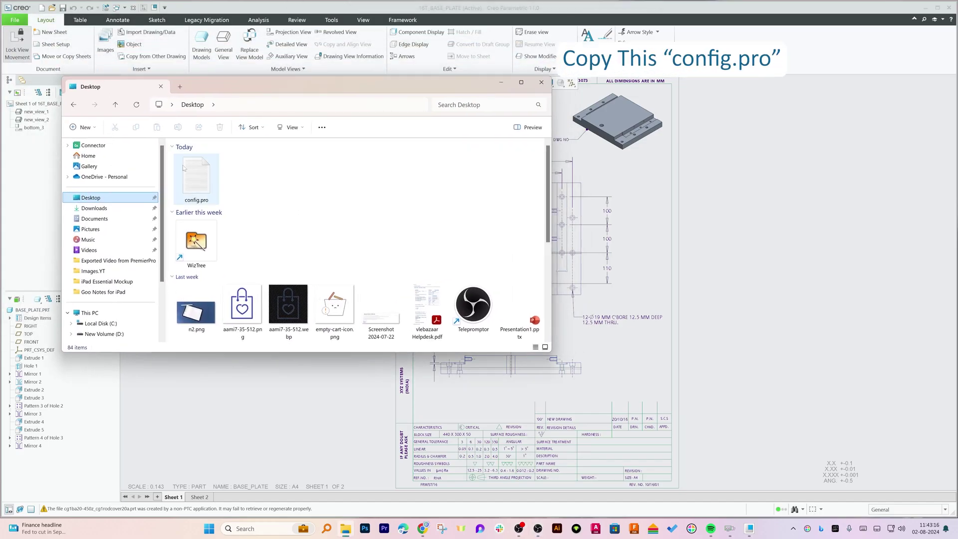
pyautogui.click(188, 178)
pyautogui.rightClick(188, 177)
pyautogui.click(235, 383)
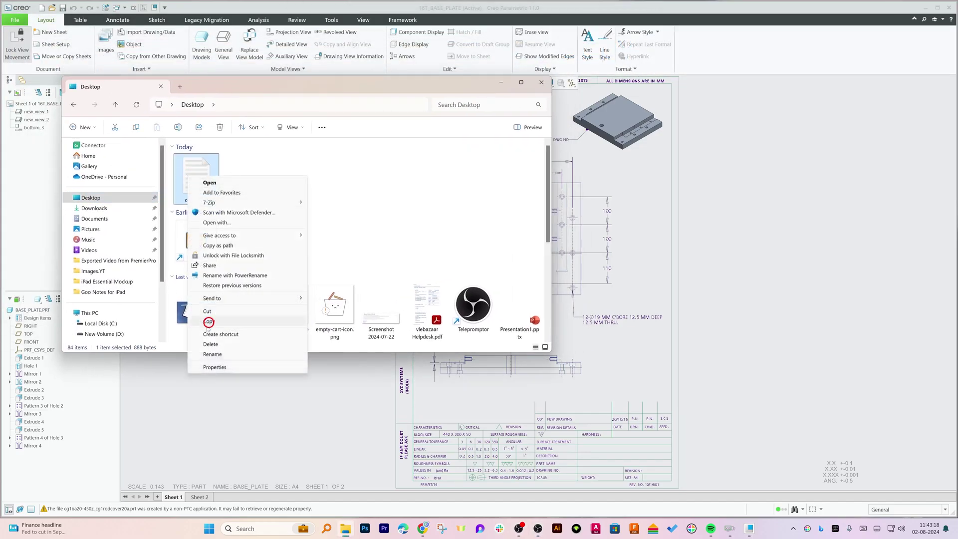
# Navigate to C:\Program Files\PTC\Creo 11.0.0.0\Common Files\text
pyautogui.click(101, 324)
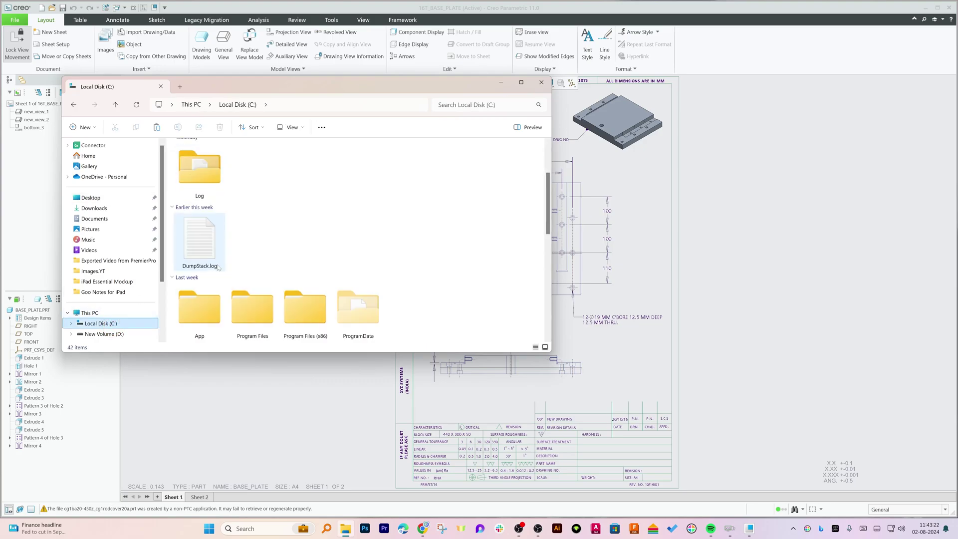
pyautogui.doubleClick(270, 322)
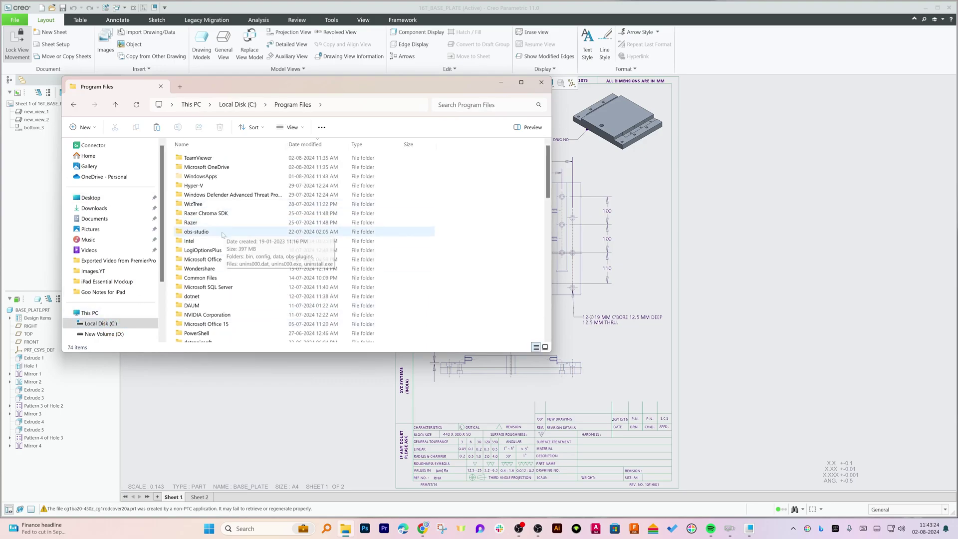
pyautogui.write('ptc')
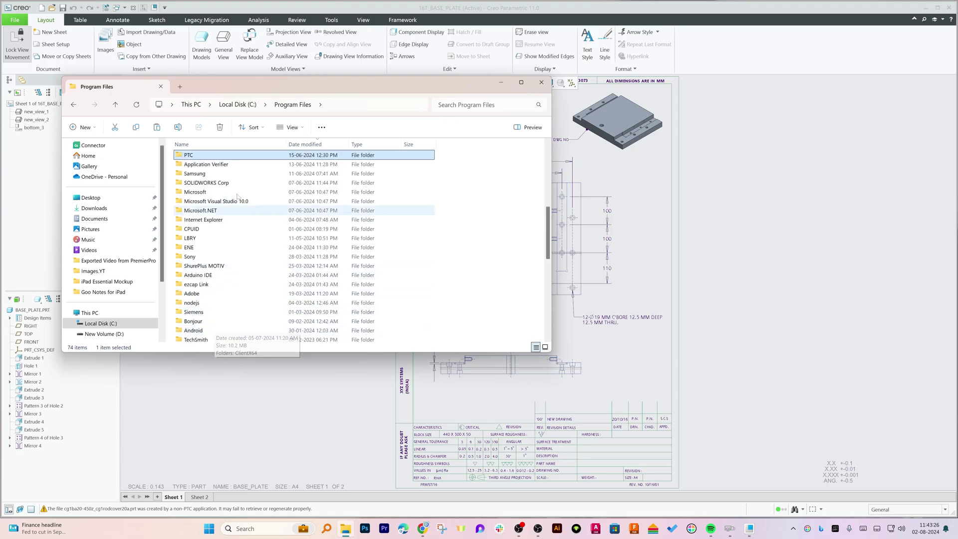
pyautogui.doubleClick(207, 196)
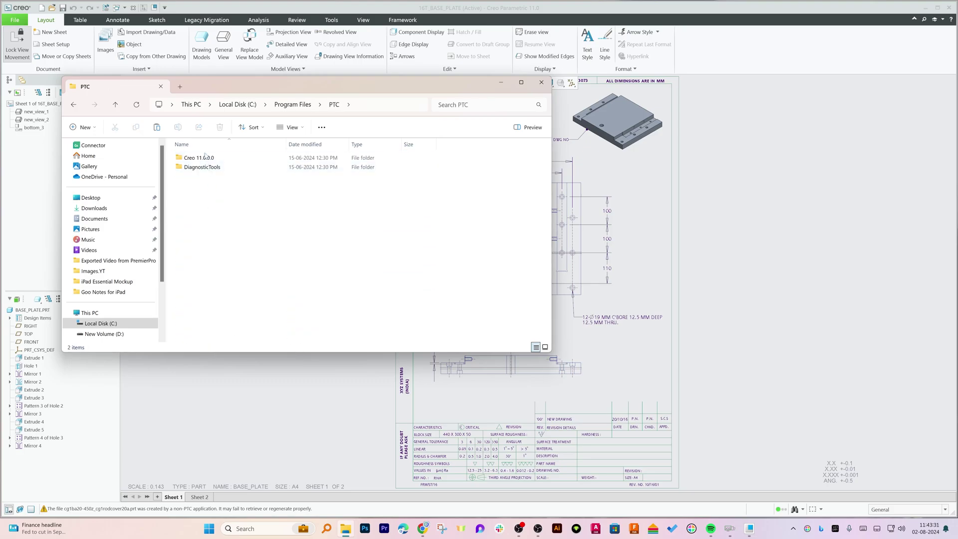
pyautogui.doubleClick(203, 157)
pyautogui.click(232, 160)
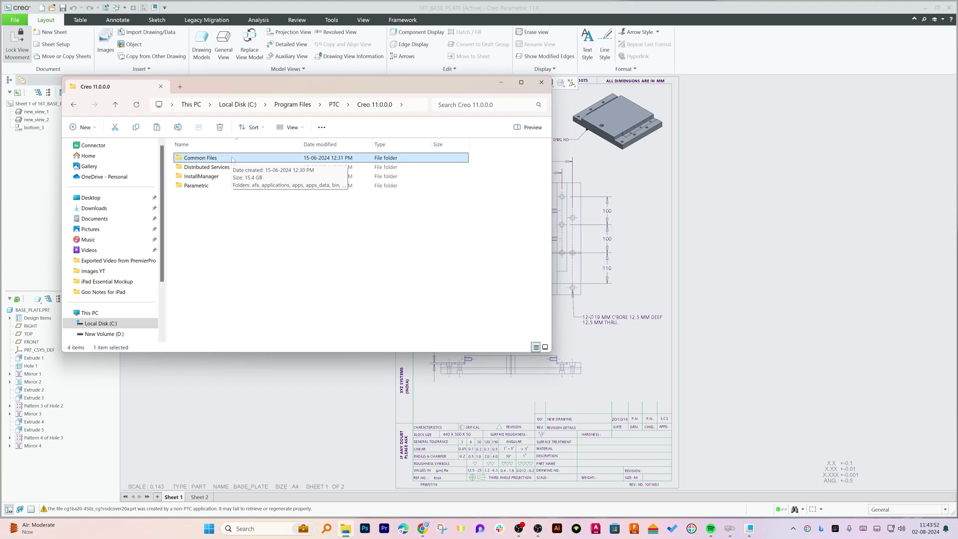
pyautogui.doubleClick(232, 158)
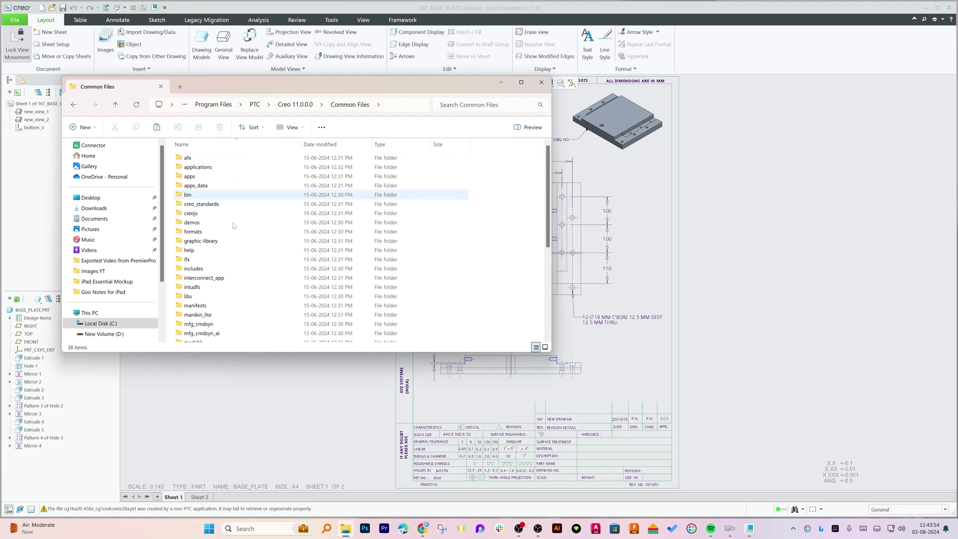
pyautogui.scroll(-6, 233, 268)
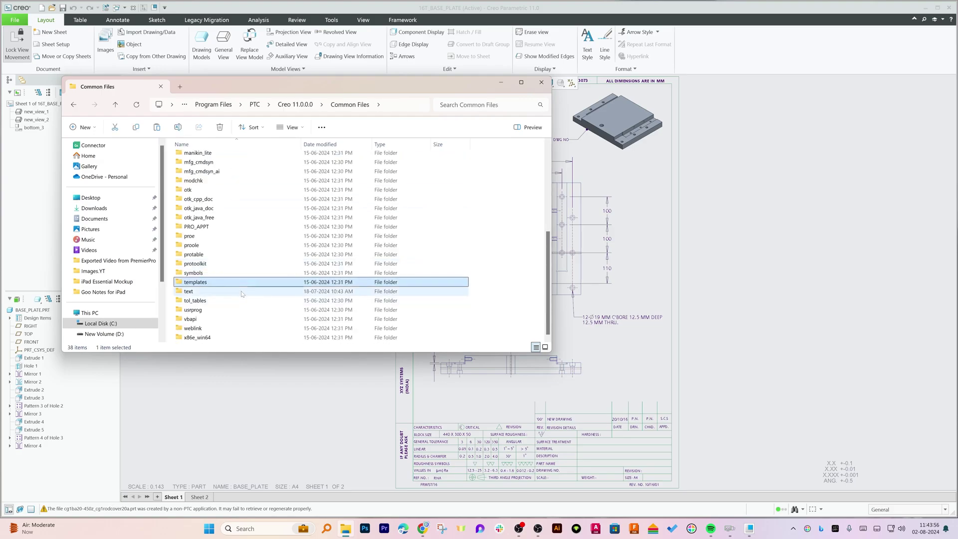
pyautogui.click(224, 293)
pyautogui.doubleClick(224, 294)
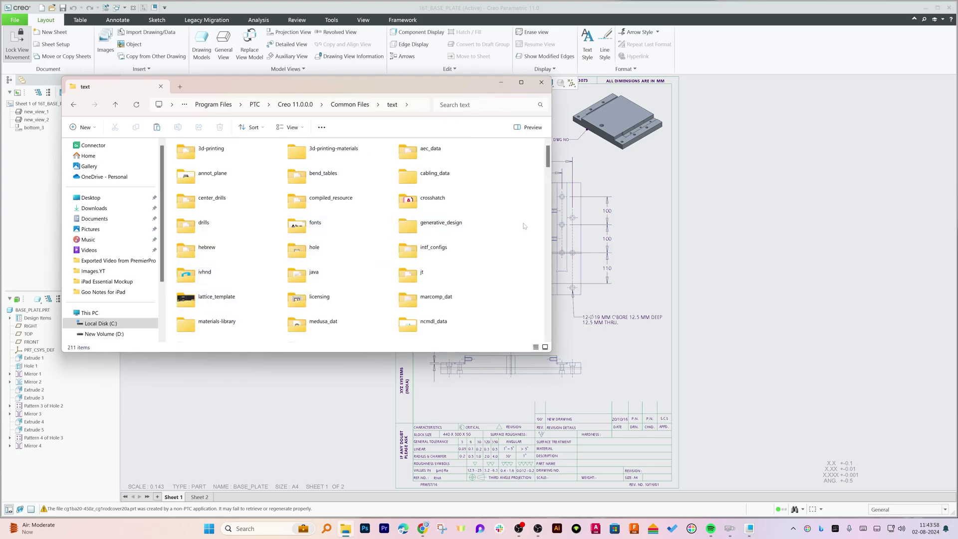
# Paste config.pro there, replacing the existing file, and close Explorer
pyautogui.hotkey('ctrl', 'v')
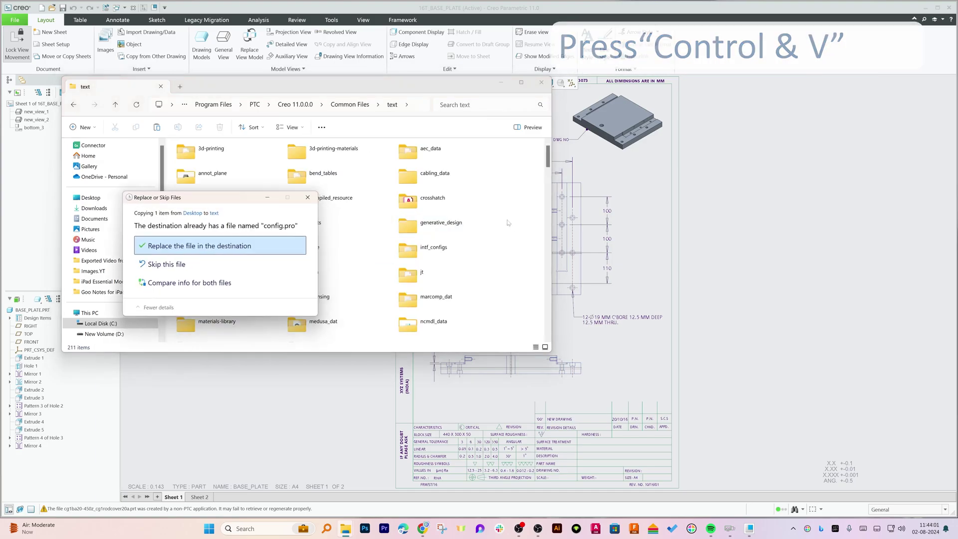
pyautogui.click(189, 246)
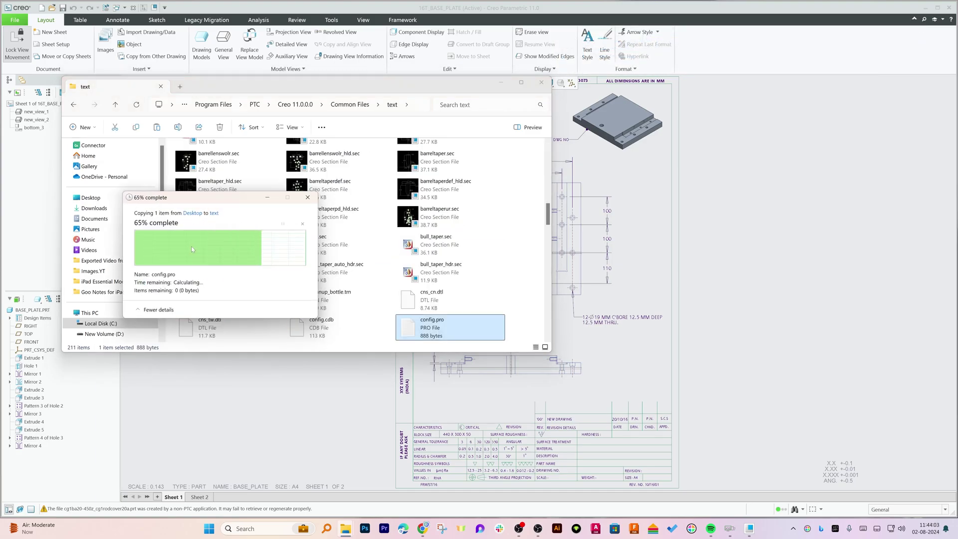
pyautogui.click(330, 189)
pyautogui.click(542, 82)
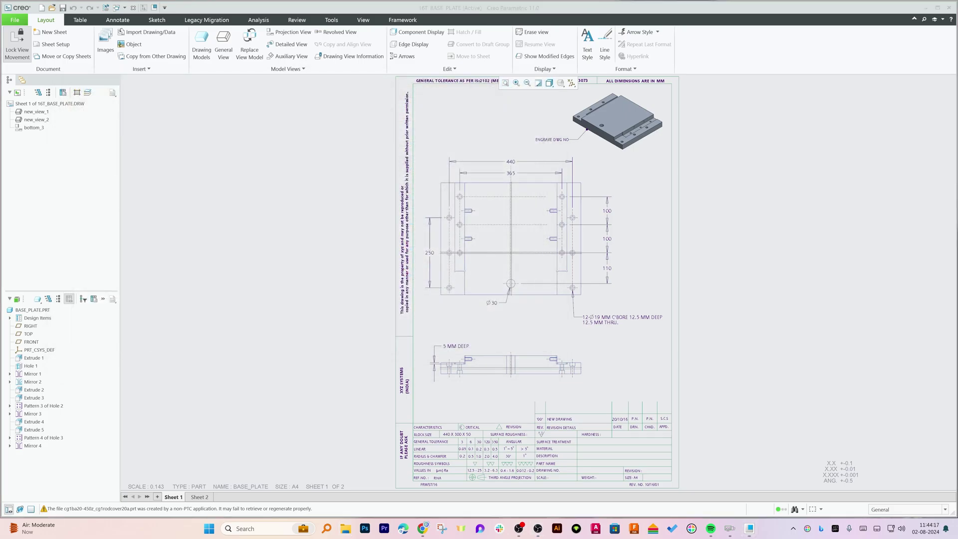
# Browse to the C:\Creo Standard folder in a maximized Explorer window
pyautogui.press('super+e')
pyautogui.scroll(-1, 107, 311)
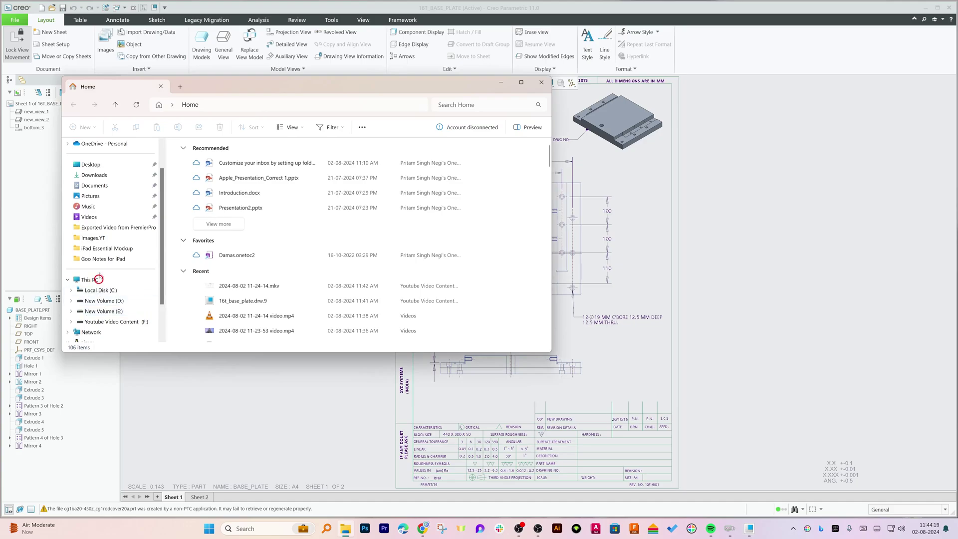
pyautogui.click(87, 279)
pyautogui.doubleClick(227, 162)
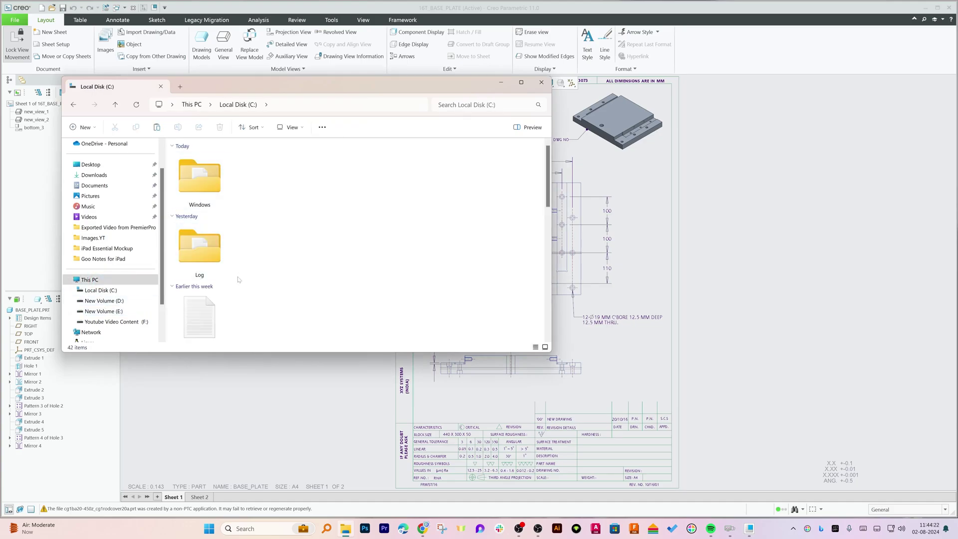
pyautogui.click(520, 83)
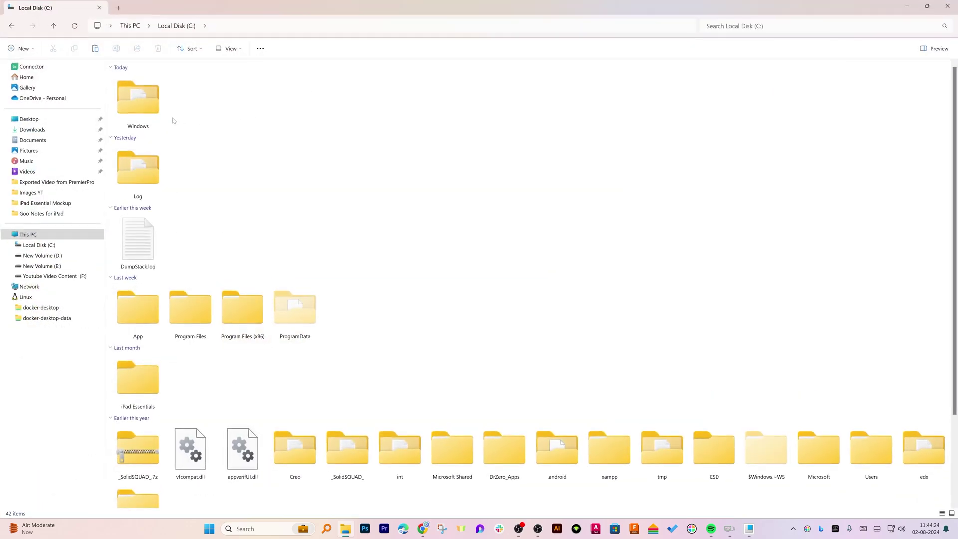
pyautogui.scroll(-3, 175, 238)
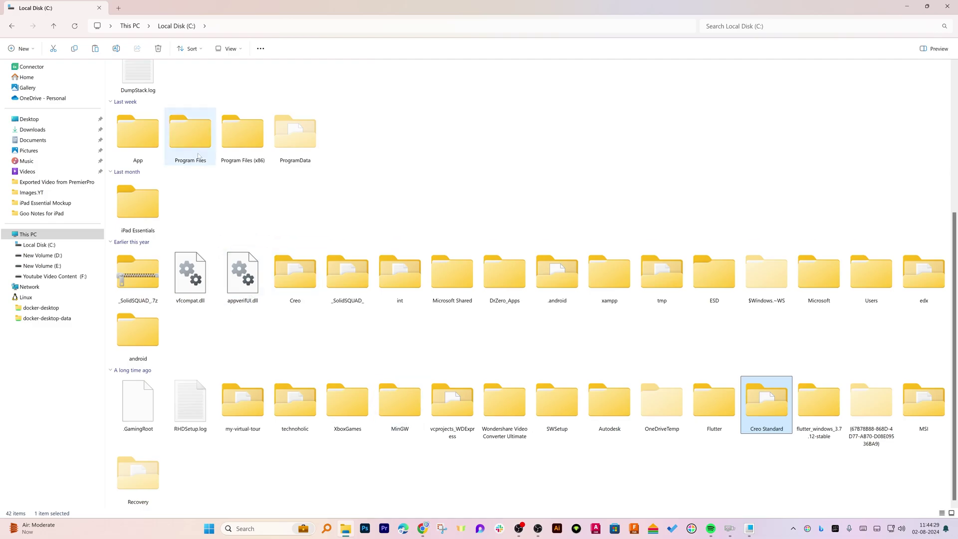
pyautogui.doubleClick(779, 414)
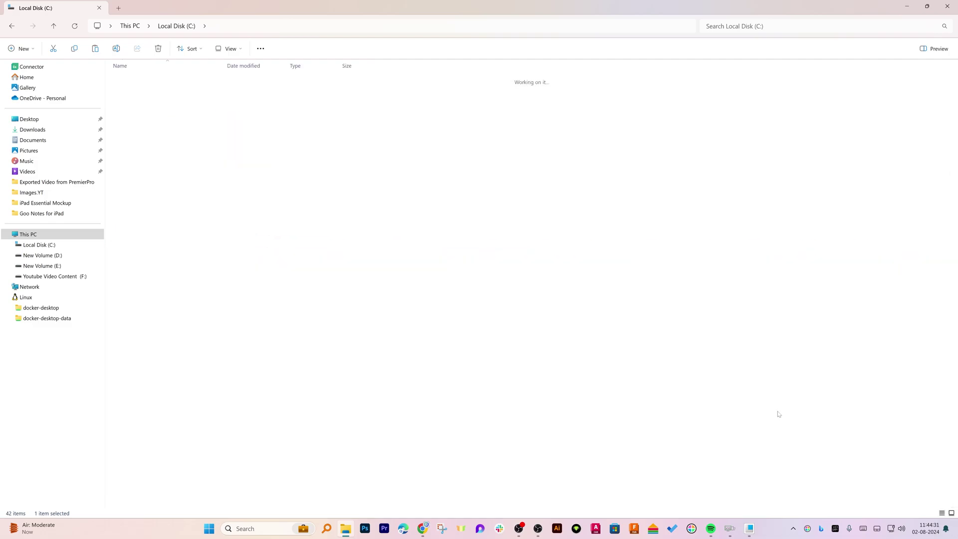
# Create a new text document there named table.pnt, accepting the extension change
pyautogui.rightClick(159, 130)
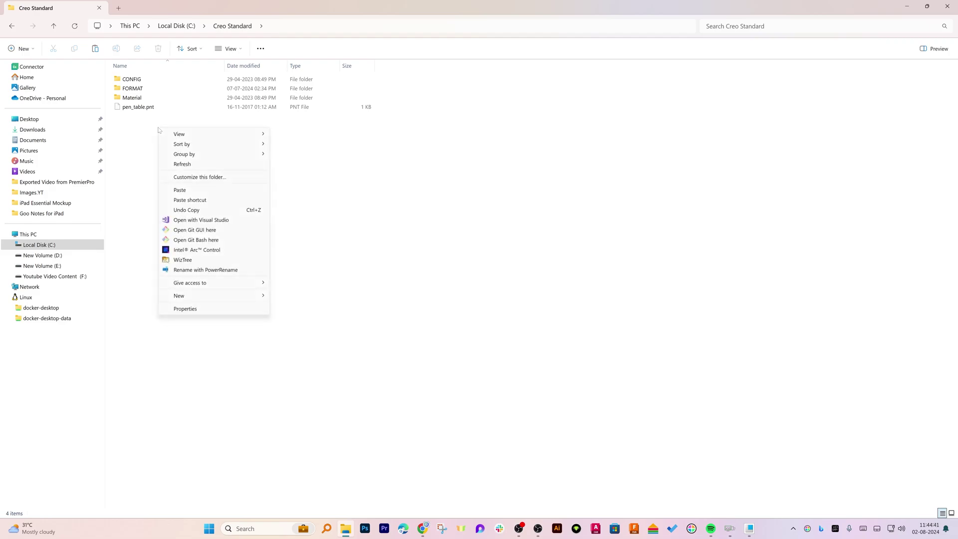
pyautogui.click(177, 296)
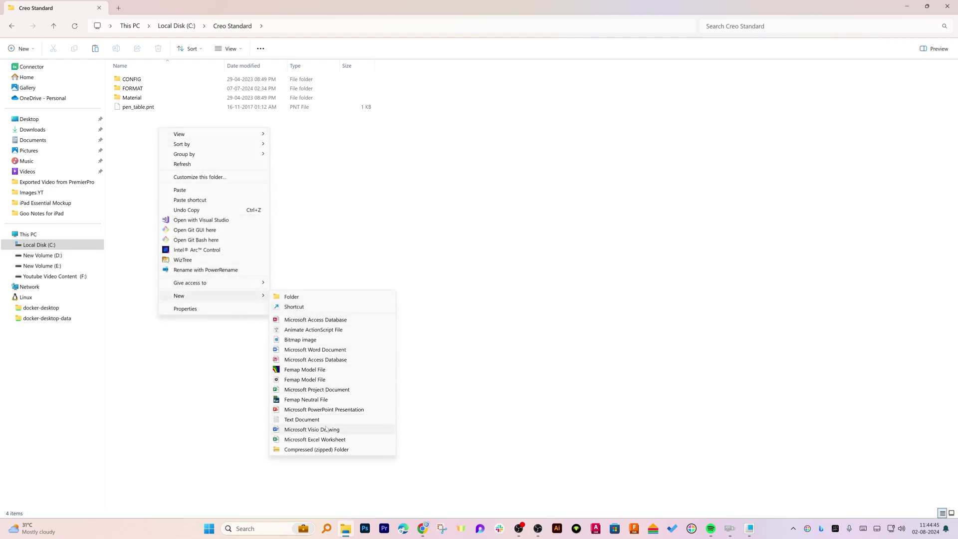
pyautogui.click(302, 419)
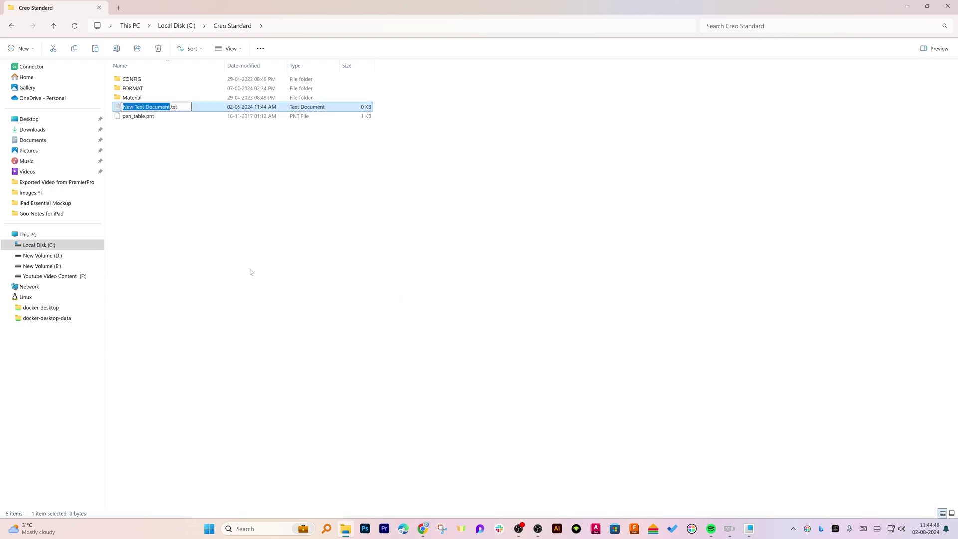
pyautogui.write('table.tx')
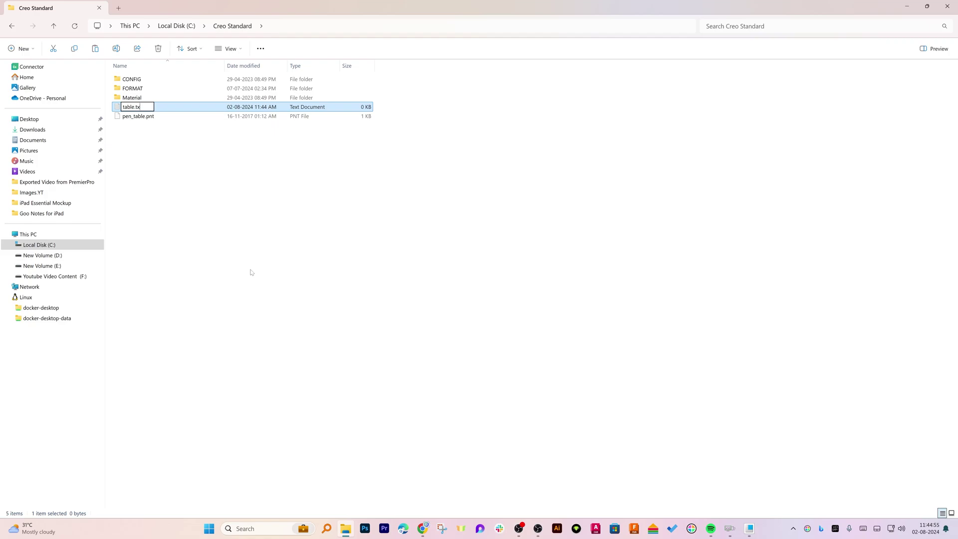
pyautogui.press('BackSpace')
pyautogui.press('BackSpace')
pyautogui.write('pn')
pyautogui.press('Return')
pyautogui.click(518, 270)
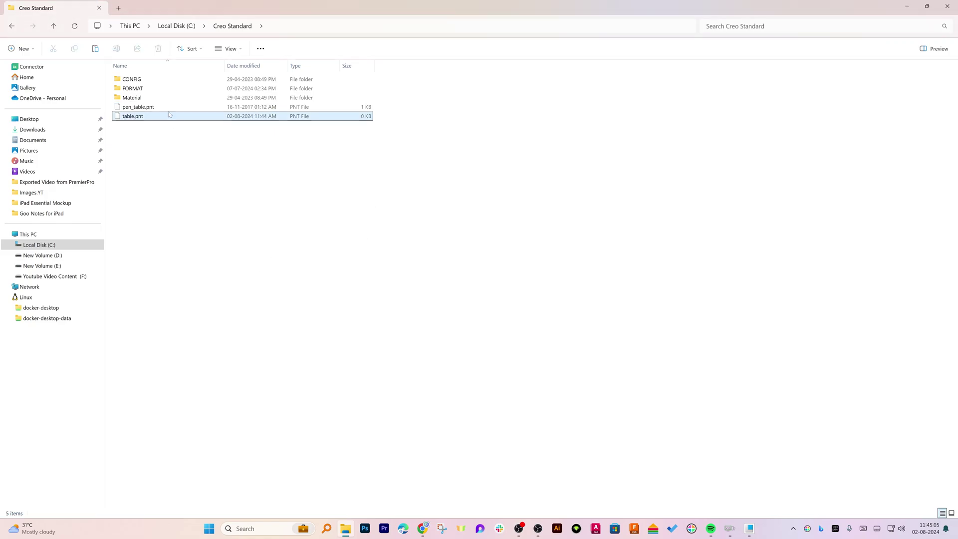
# Open table.pnt in Notepad, set to always open .pnt files with Notepad
pyautogui.click(168, 118)
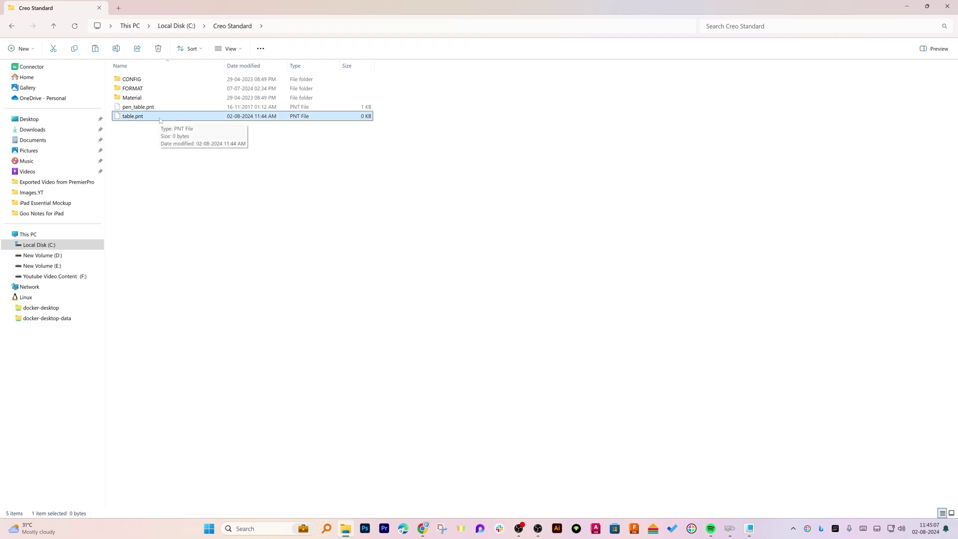
pyautogui.moveTo(160, 120); pyautogui.dragTo(162, 120)
pyautogui.rightClick(161, 119)
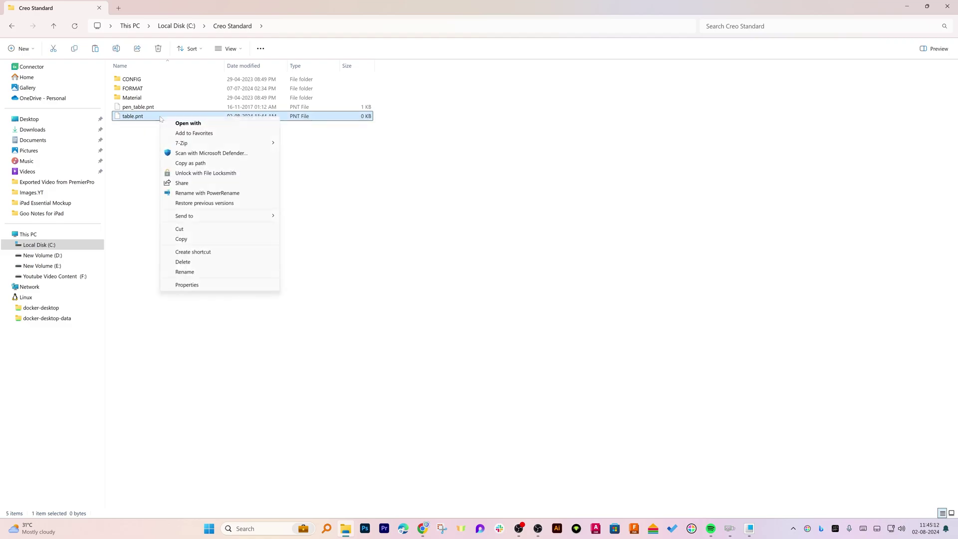
pyautogui.click(186, 122)
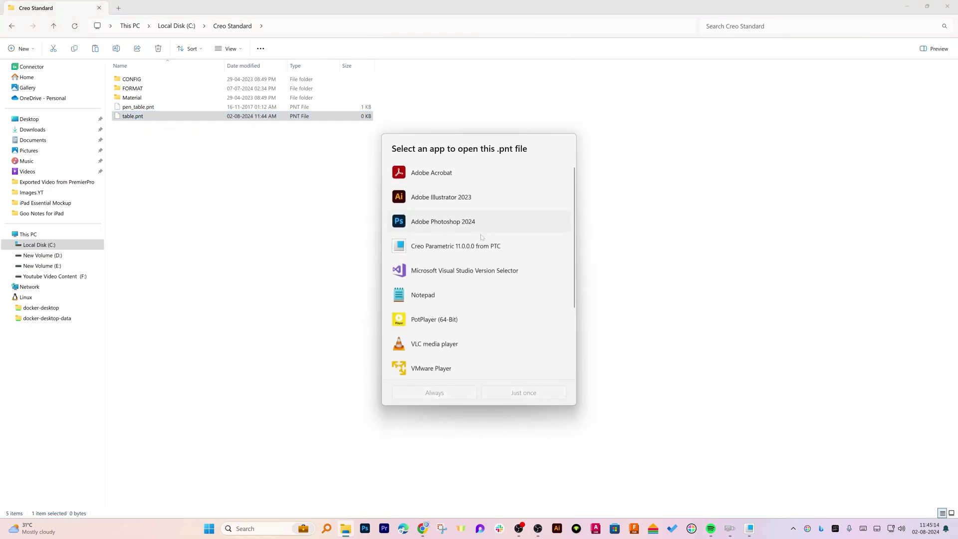
pyautogui.click(424, 295)
pyautogui.click(461, 394)
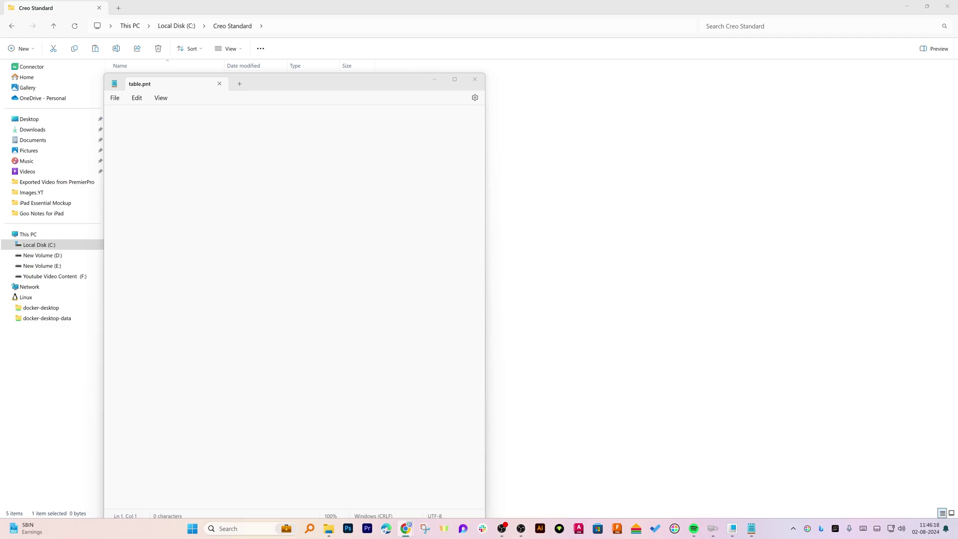
# Read the Creo help page on pen table file location with default pen 1–8 mappings
pyautogui.hotkey('alt', 'Tab')
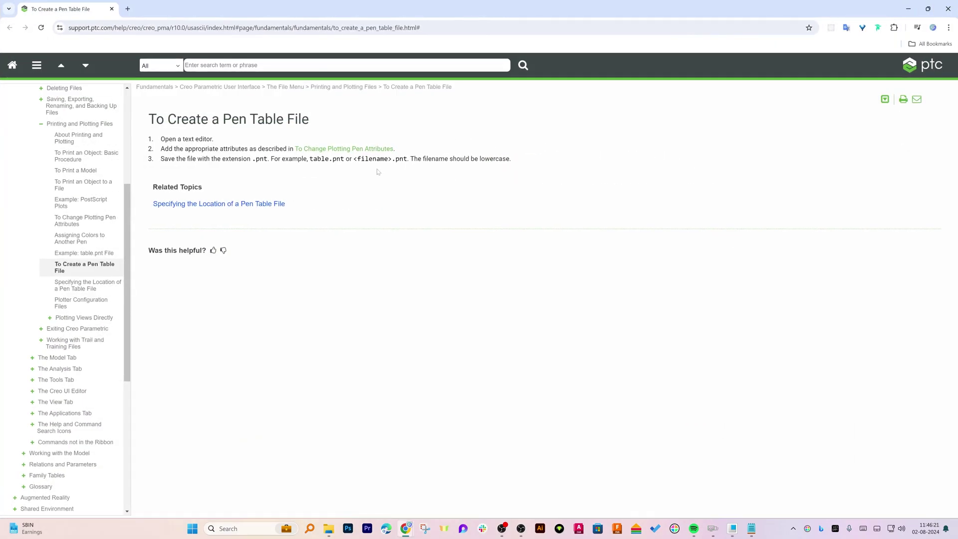
pyautogui.click(92, 287)
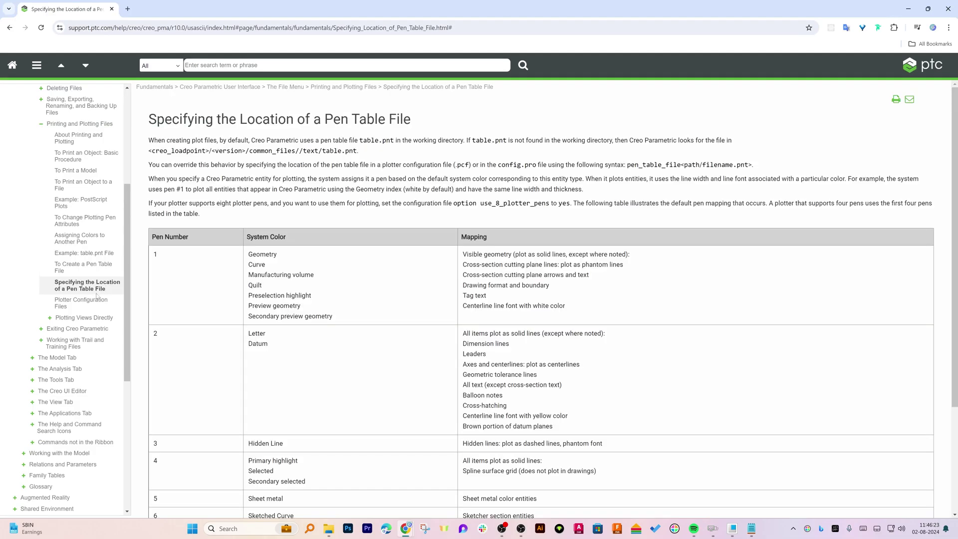
pyautogui.scroll(-3, 207, 292)
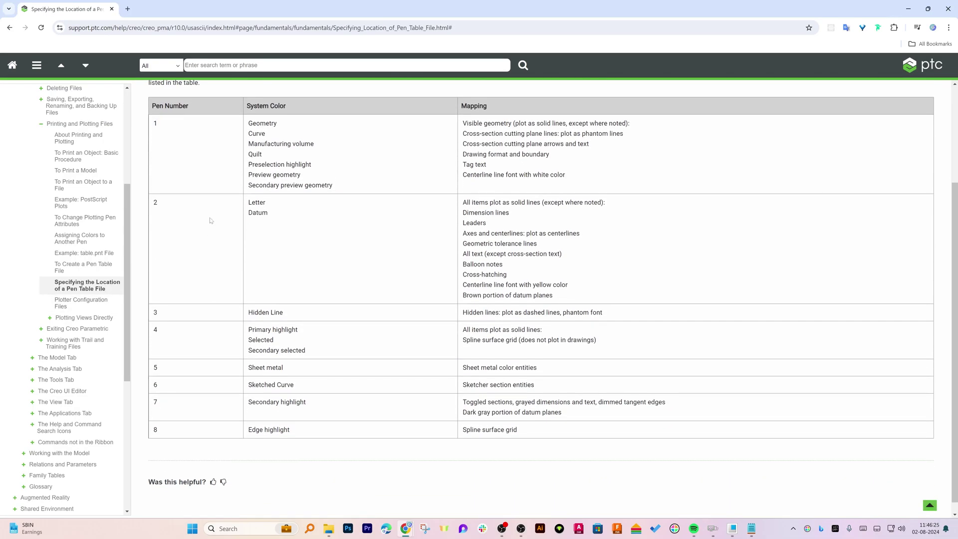
pyautogui.scroll(3, 211, 217)
pyautogui.scroll(-2, 210, 217)
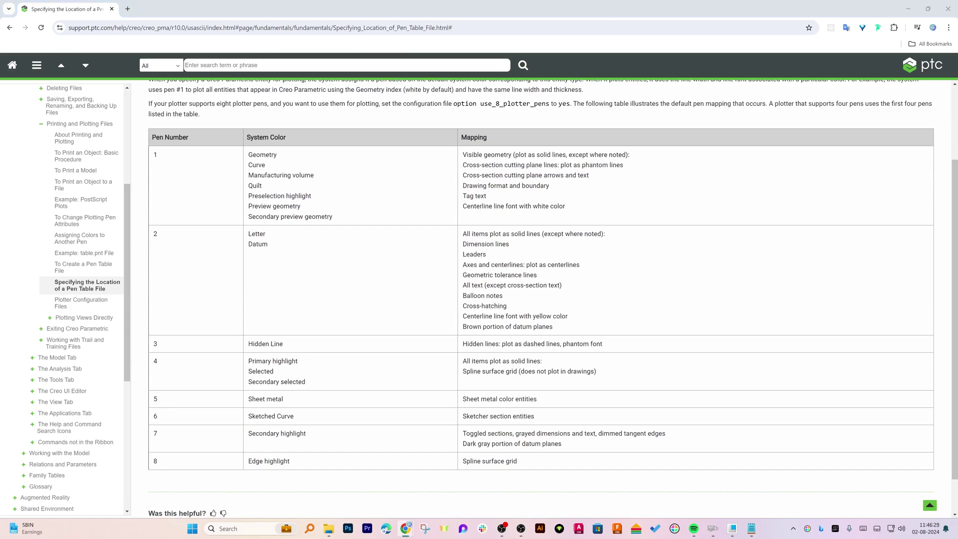
# Preview example pen tables from the 'pen table thickness step' image search, ending on the higher-pen-thickness post
pyautogui.hotkey('alt', 'Tab')
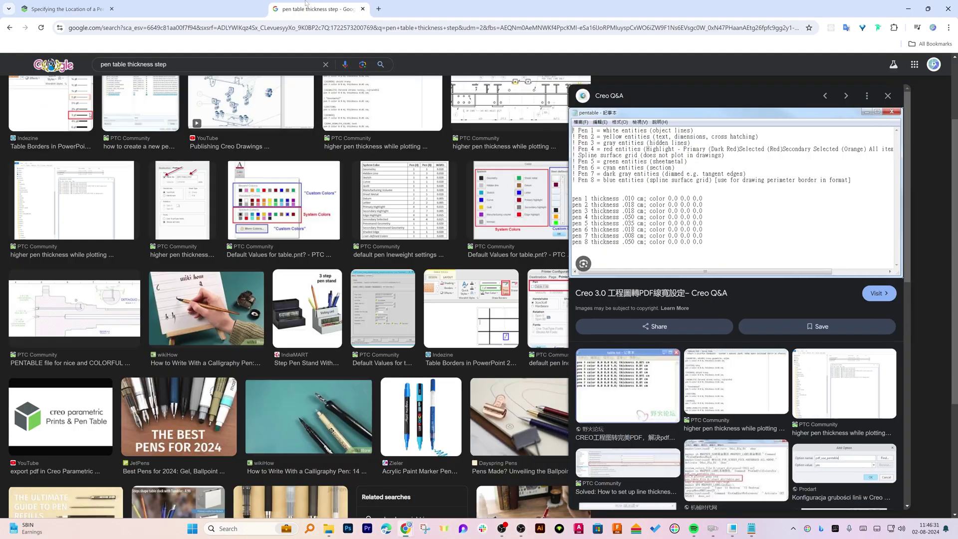
pyautogui.scroll(2, 509, 169)
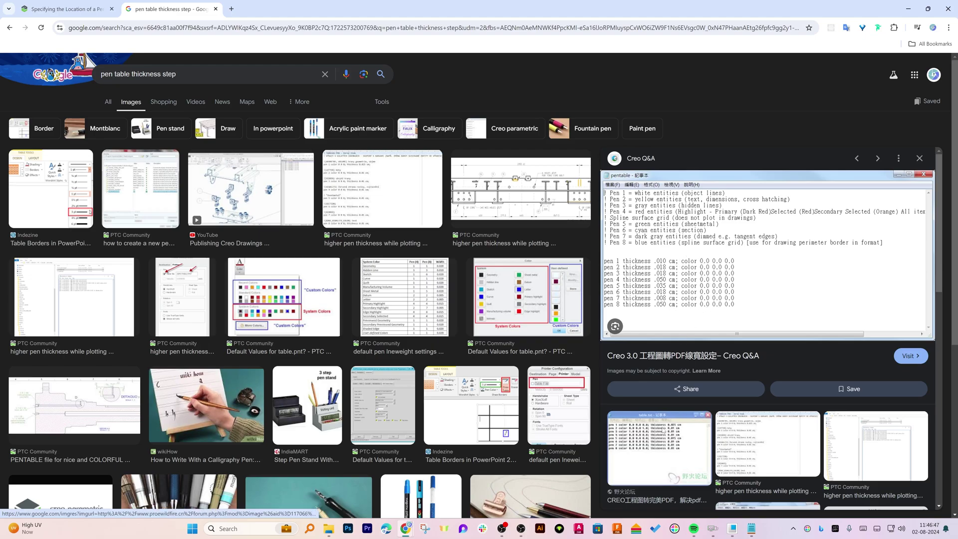
pyautogui.click(668, 424)
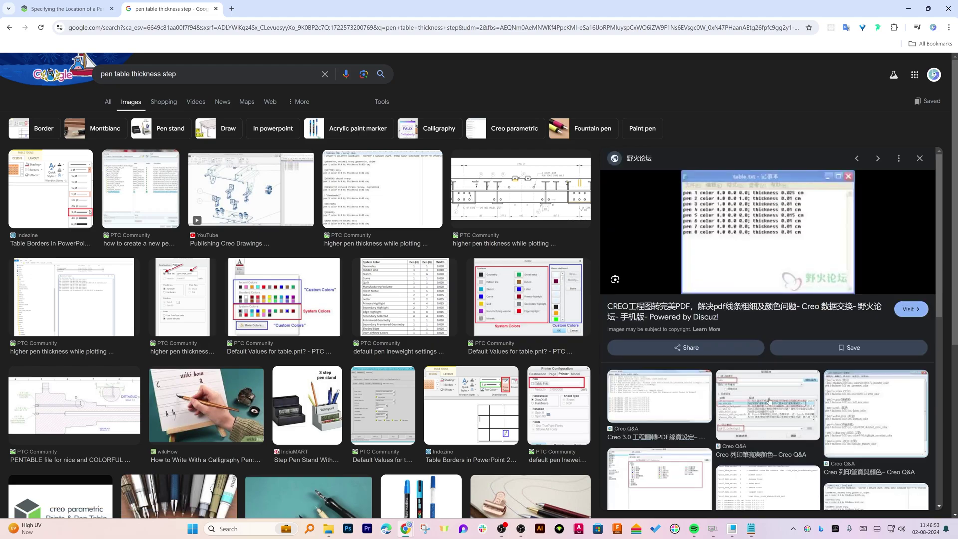
pyautogui.click(100, 288)
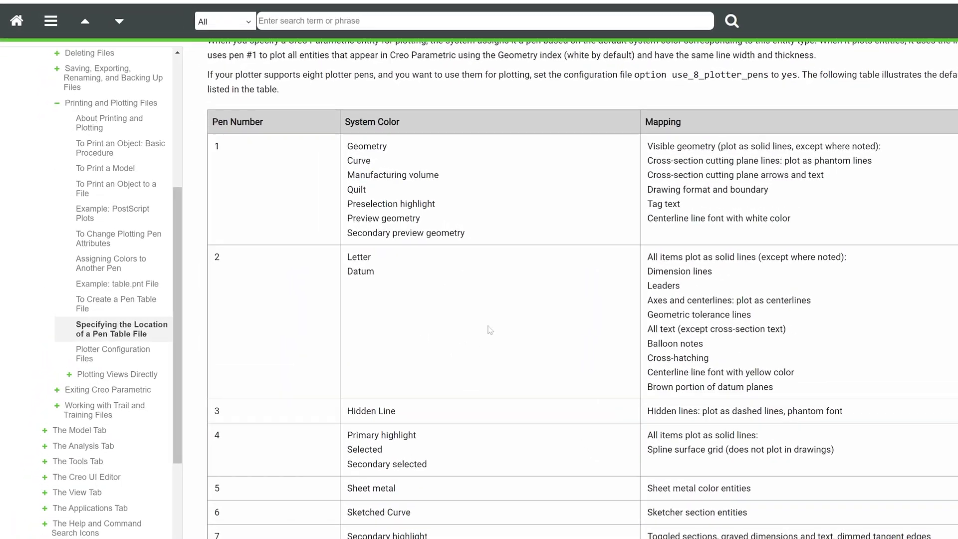
# Review the pen and colour syntax on the 'Example: table.pnt File' help page
pyautogui.scroll(-1, 490, 330)
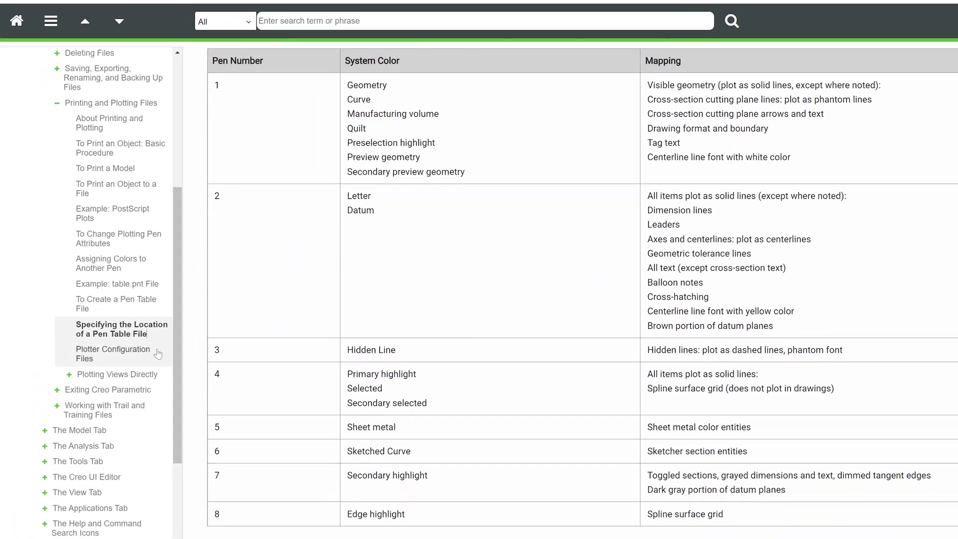
pyautogui.click(124, 287)
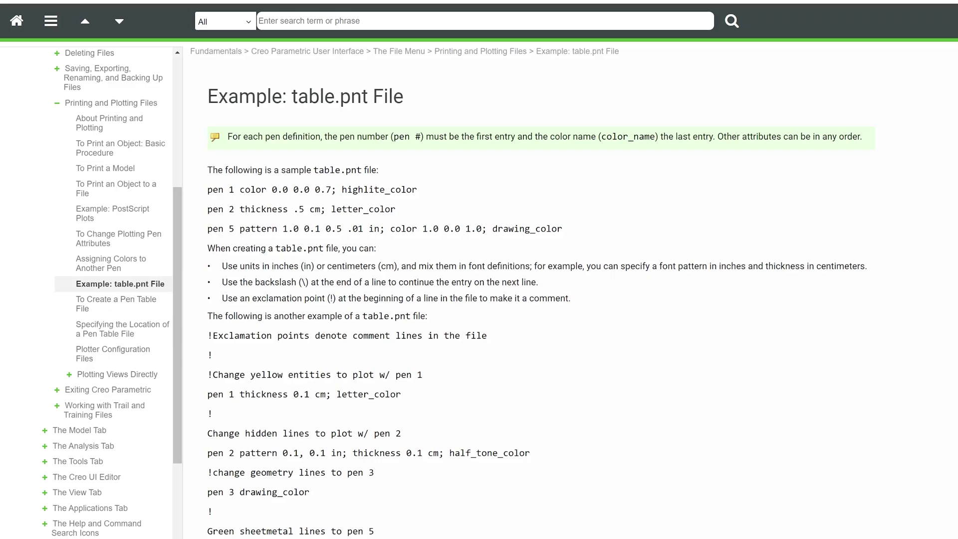
pyautogui.moveTo(208, 189); pyautogui.dragTo(417, 166)
pyautogui.scroll(-1, 528, 292)
pyautogui.click(342, 166)
# Return to 'Specifying the Location of a Pen Table File' and scroll to its mapping table
pyautogui.scroll(1, 416, 166)
pyautogui.click(129, 333)
pyautogui.scroll(-3, 299, 297)
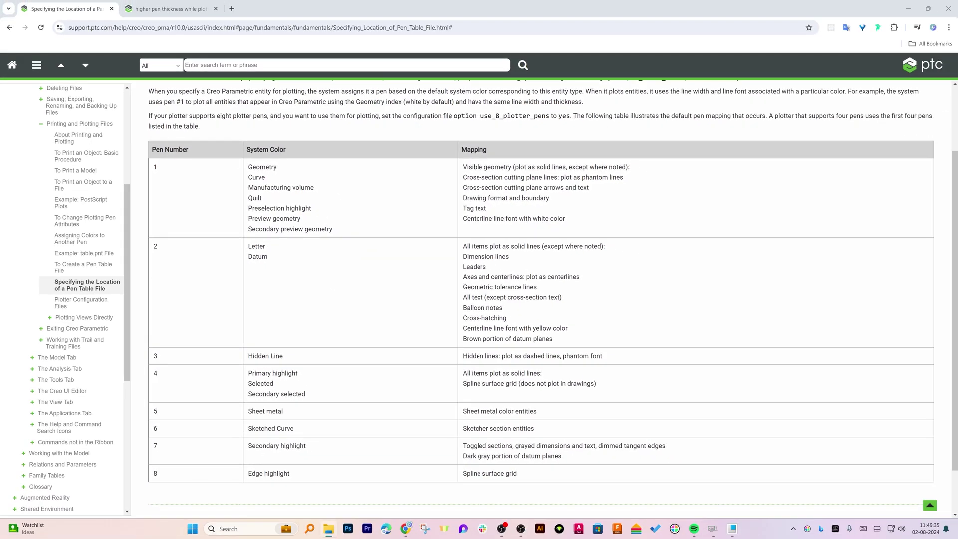
# Snap the Creo Standard folder left and the help page right, then open pen_table.pnt
pyautogui.hotkey('alt', 'Tab')
pyautogui.moveTo(456, 140); pyautogui.dragTo(1, 167)
pyautogui.click(679, 173)
pyautogui.scroll(-1, 679, 173)
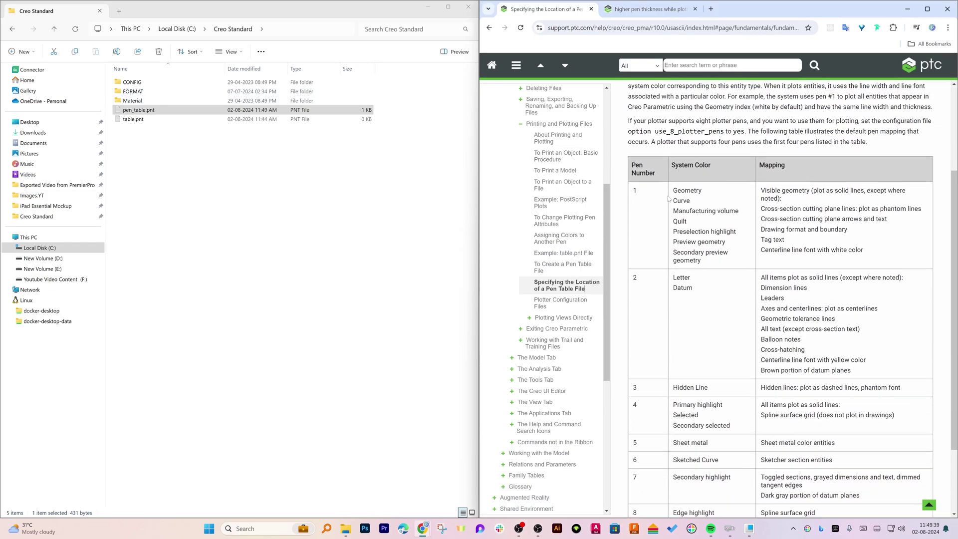
pyautogui.rightClick(172, 111)
pyautogui.click(192, 118)
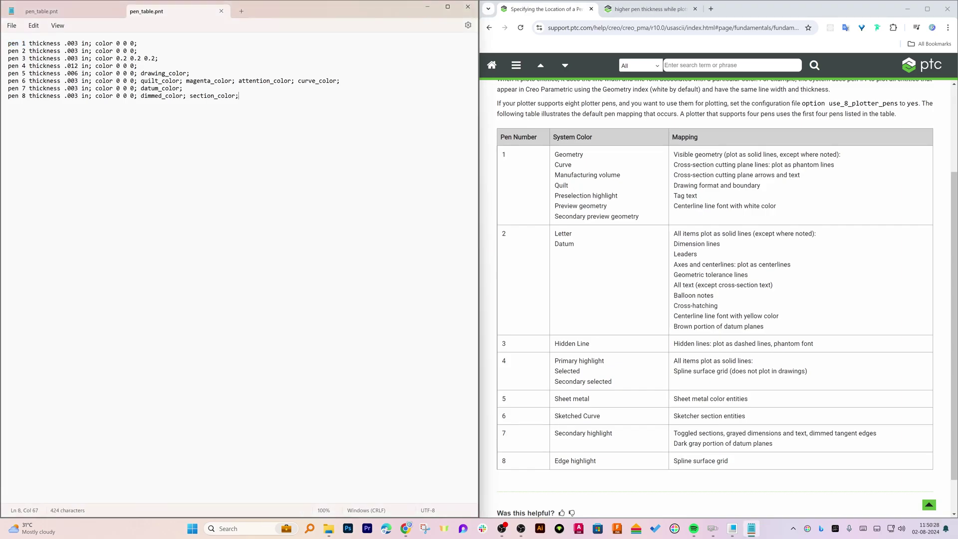
# Compare pen 1's entities, such as Curve, Manufacturing volume and Quilt, with the help table
pyautogui.doubleClick(569, 154)
pyautogui.moveTo(558, 165); pyautogui.dragTo(602, 196)
pyautogui.doubleClick(576, 175)
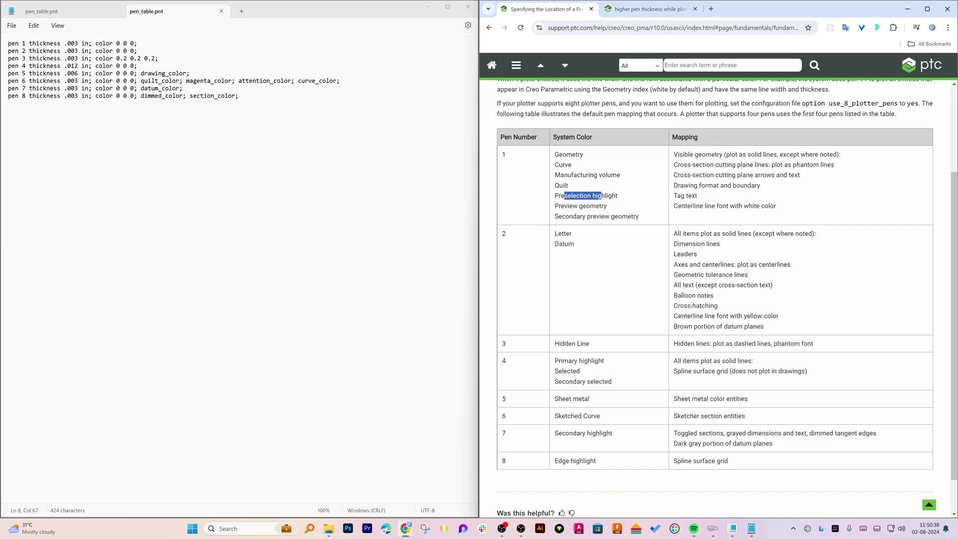
pyautogui.moveTo(678, 155); pyautogui.dragTo(804, 175)
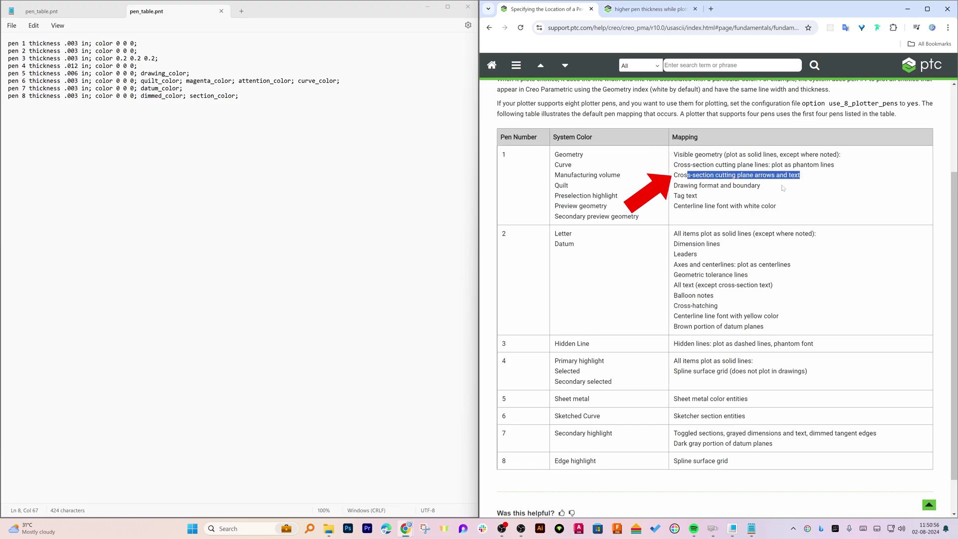
pyautogui.click(693, 203)
pyautogui.scroll(-1, 694, 203)
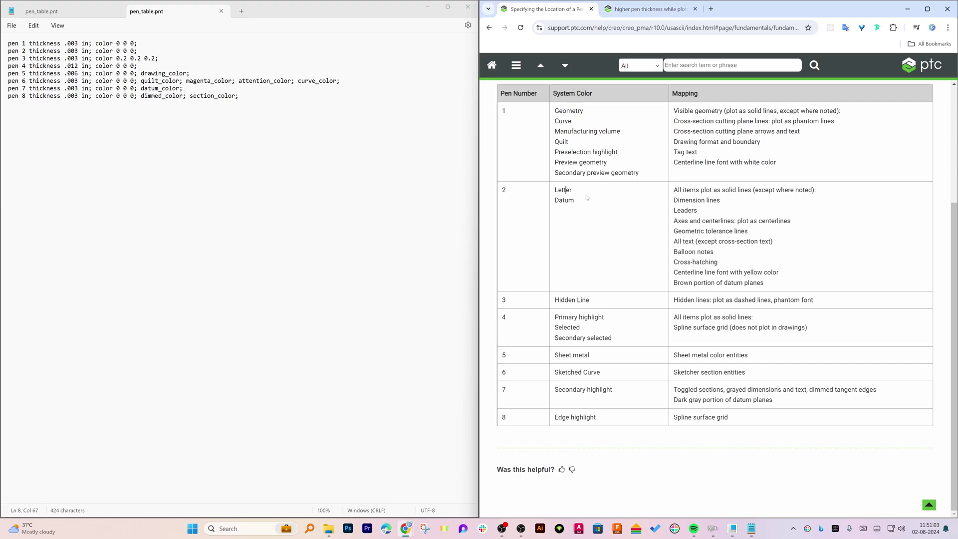
# Compare the help table's entries for pens 2–6: dimension lines, hidden lines, sheet metal and sketched curves
pyautogui.moveTo(674, 190); pyautogui.dragTo(751, 190)
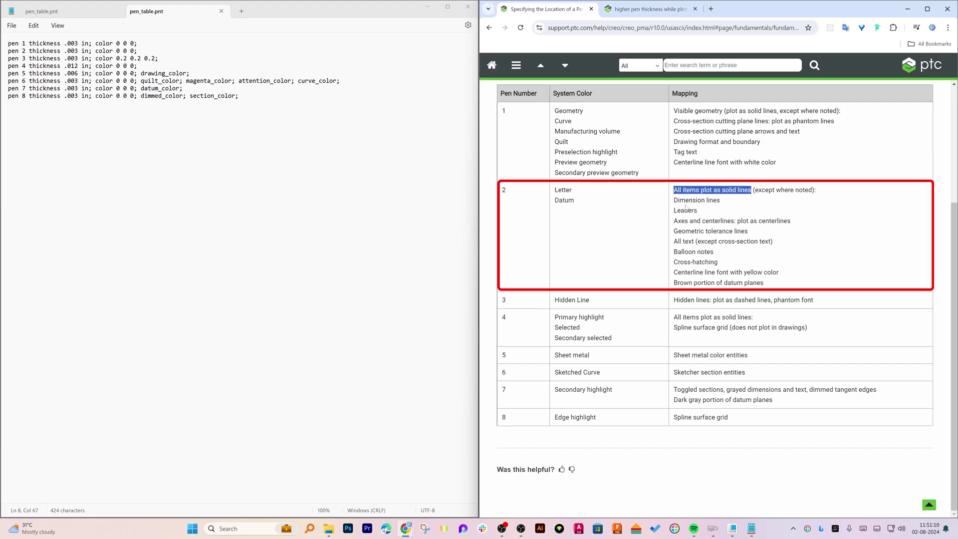
pyautogui.moveTo(673, 200); pyautogui.dragTo(720, 201)
pyautogui.click(554, 303)
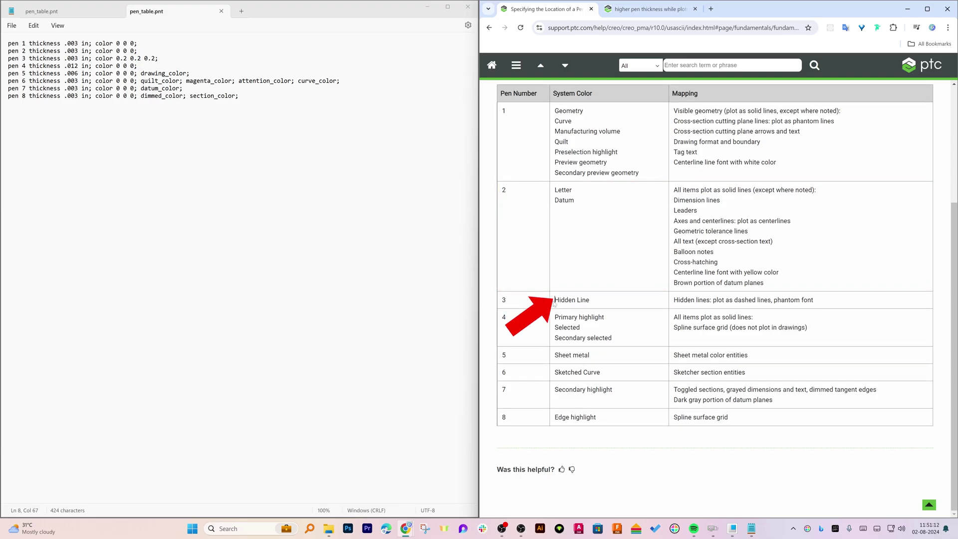
pyautogui.moveTo(554, 303); pyautogui.dragTo(612, 340)
pyautogui.click(636, 329)
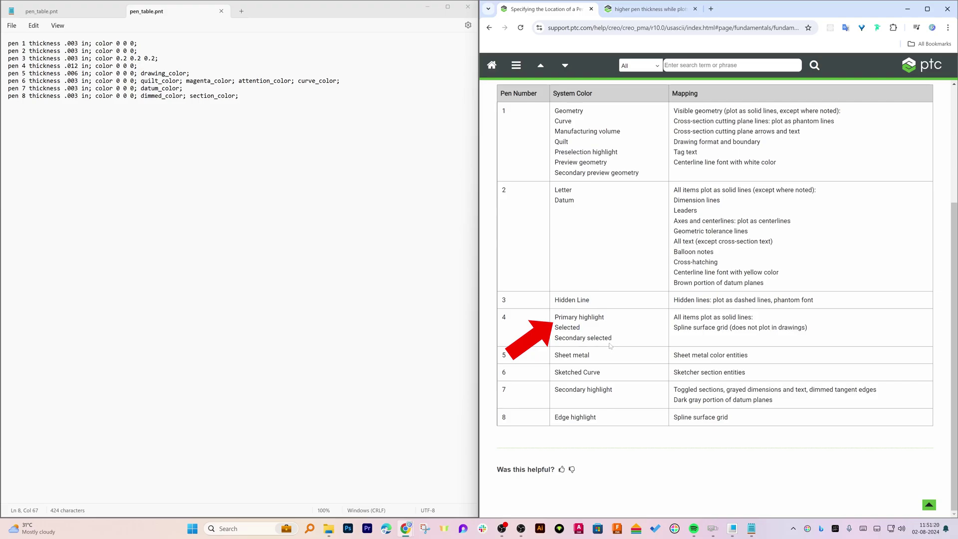
pyautogui.moveTo(558, 355); pyautogui.dragTo(742, 355)
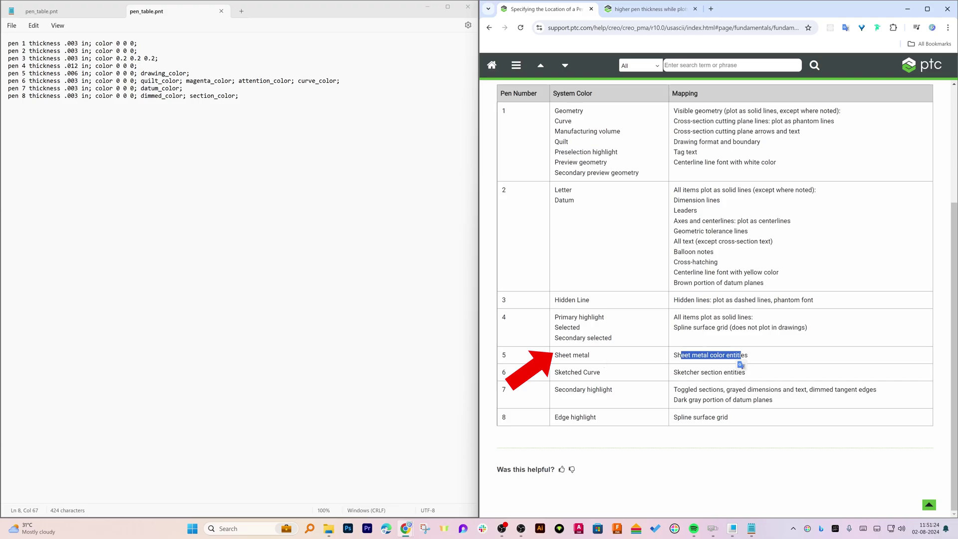
pyautogui.moveTo(557, 372); pyautogui.dragTo(601, 374)
pyautogui.moveTo(706, 372); pyautogui.dragTo(736, 372)
pyautogui.click(733, 374)
# Return to pen_table.pnt and mark its first pen definition line
pyautogui.hotkey('alt', 'Tab')
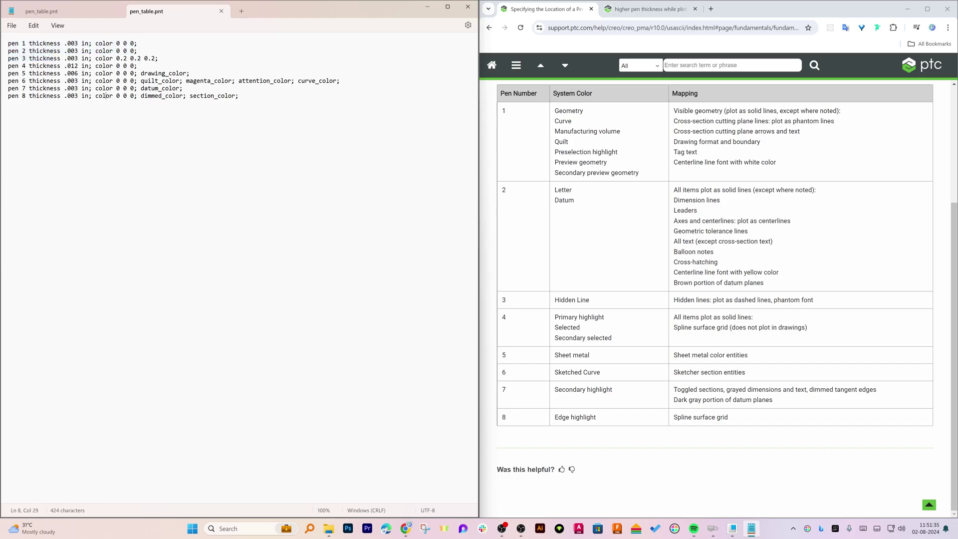
pyautogui.moveTo(3, 50); pyautogui.dragTo(2, 43)
pyautogui.click(110, 44)
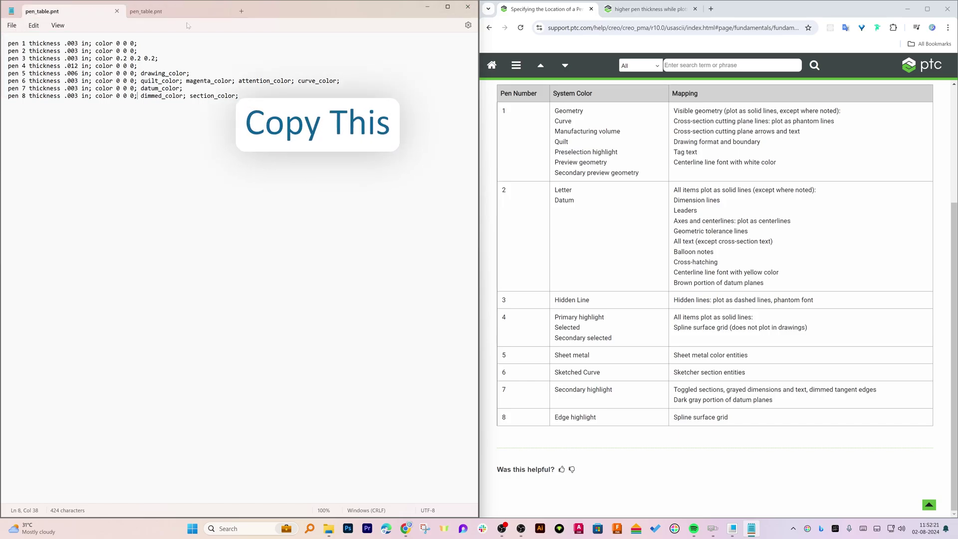
# Close the pen_table.pnt file in Notepad
pyautogui.click(193, 82)
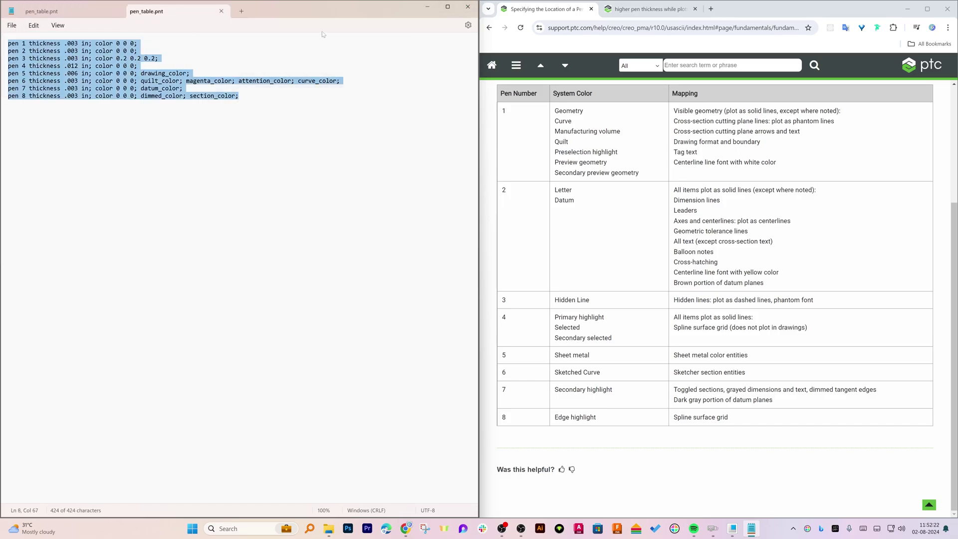
pyautogui.click(468, 7)
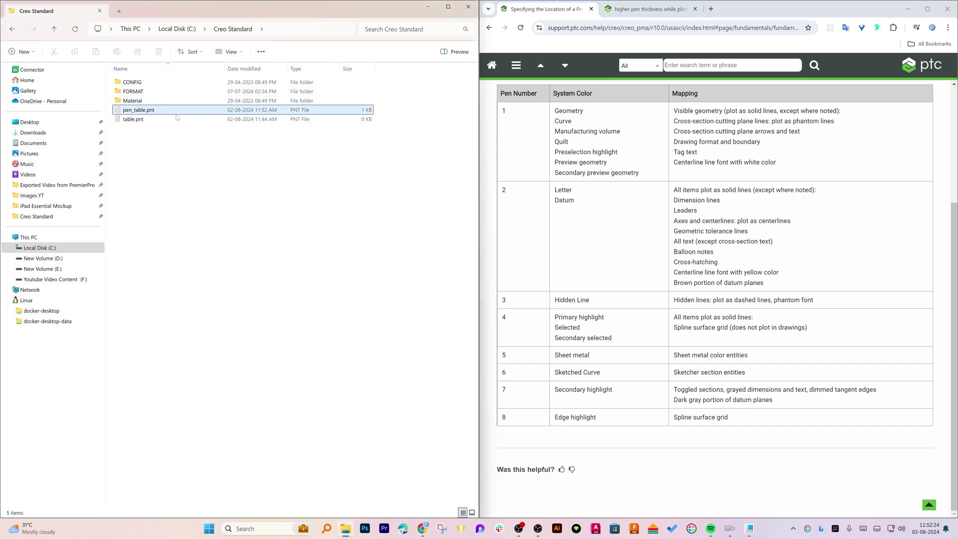
pyautogui.click(160, 122)
# Open table.pnt in Notepad, paste the eight pen lines, close it and reselect table.pnt
pyautogui.rightClick(160, 124)
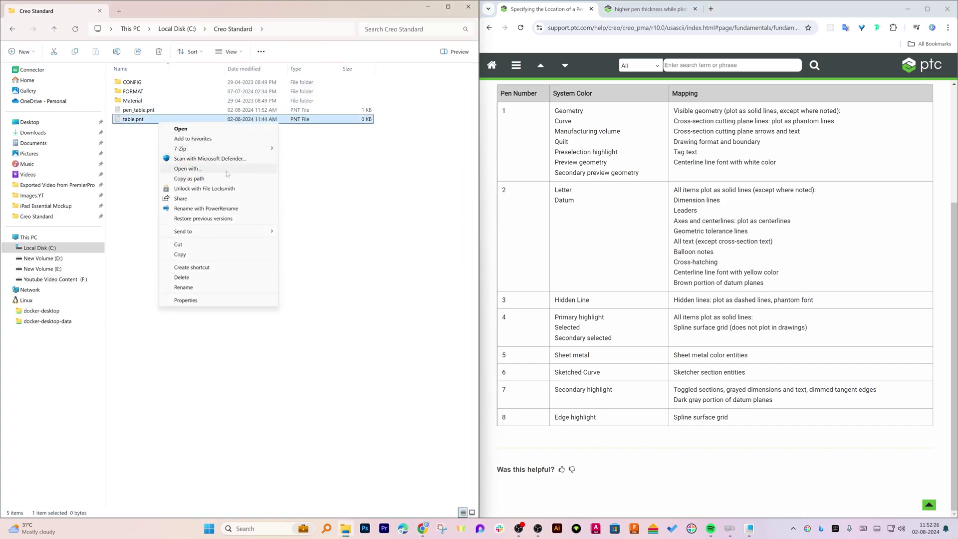
pyautogui.click(228, 170)
pyautogui.click(434, 393)
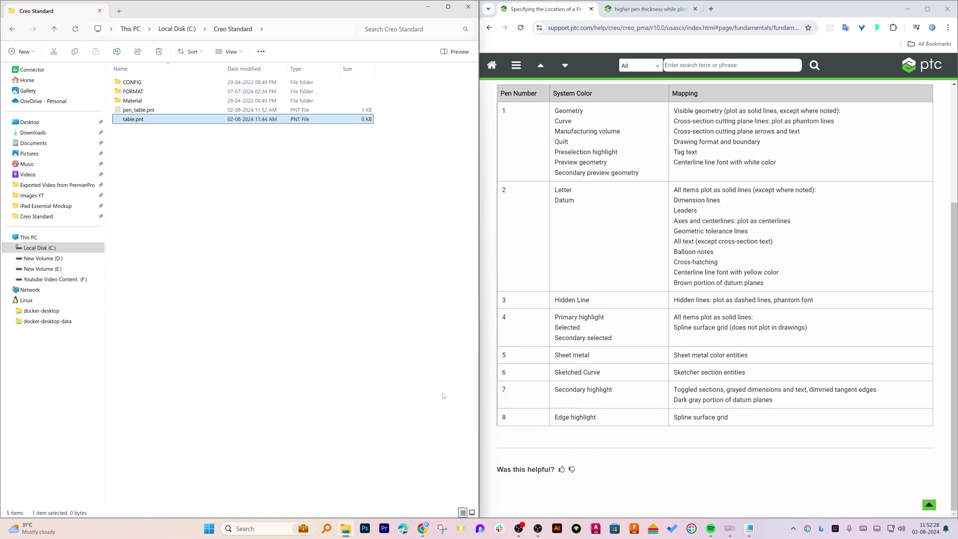
pyautogui.write('pen 1 thickness .003 in; color 0 0 0; pen 2 thickness .003 in; color 0 0 0; pen 3 thickness .003 in; color 0.2 0.2 0.2; pen 4 thickness .012 in; color 0 0 0; pen 5 thickness .006 in; color 0 0 0; drawing_color; pen 6 thickness .003 in; color 0 0 0; quilt_color; magenta_color; attention_color; curve_color; pen 7 thickness .003 in; color 0 0 0; datum_color; pen 8 thickness .003 in; color 0 0 0; dimmed_color; section_color;')
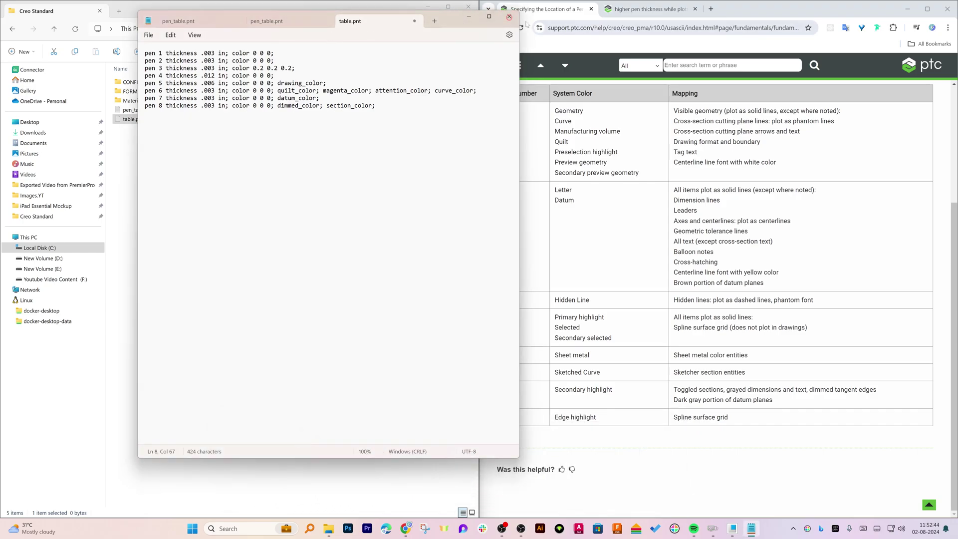
pyautogui.click(509, 16)
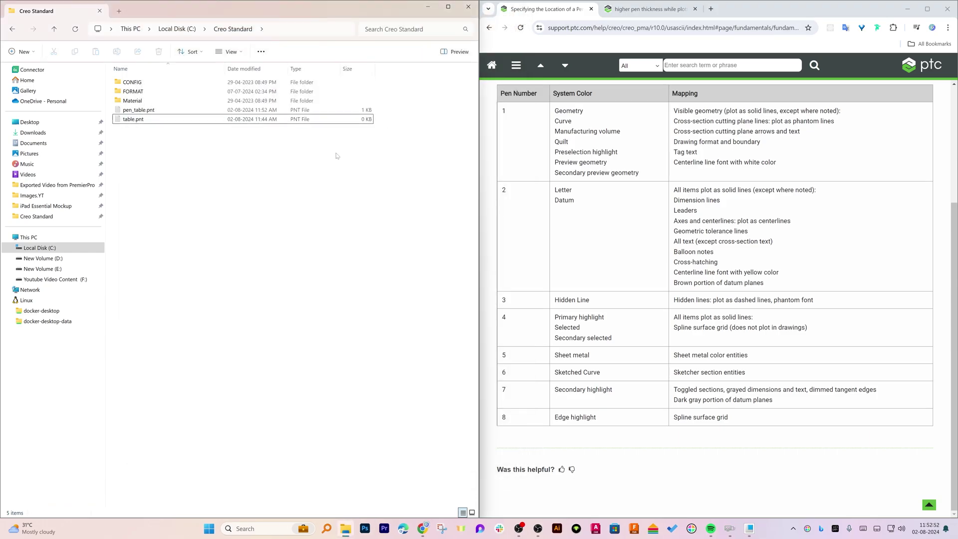
pyautogui.click(267, 120)
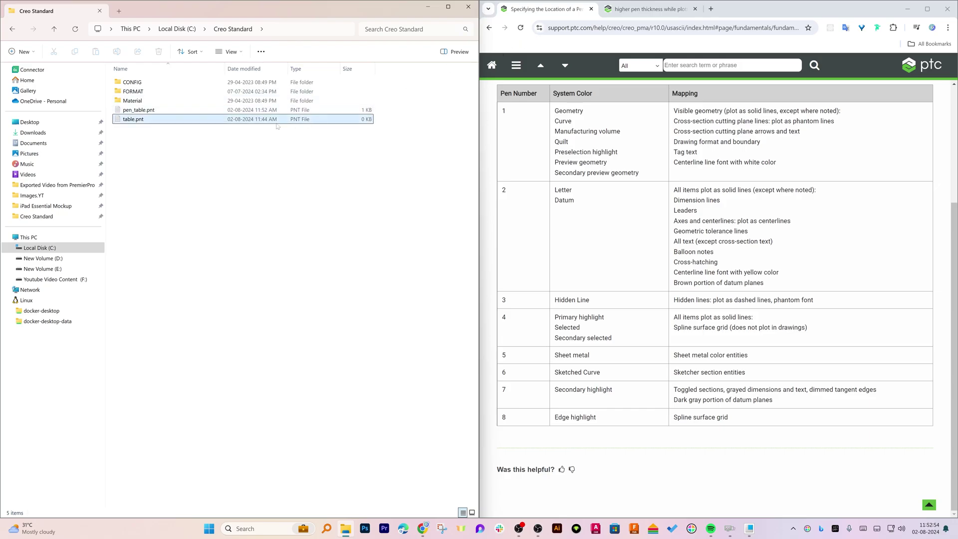
pyautogui.click(180, 122)
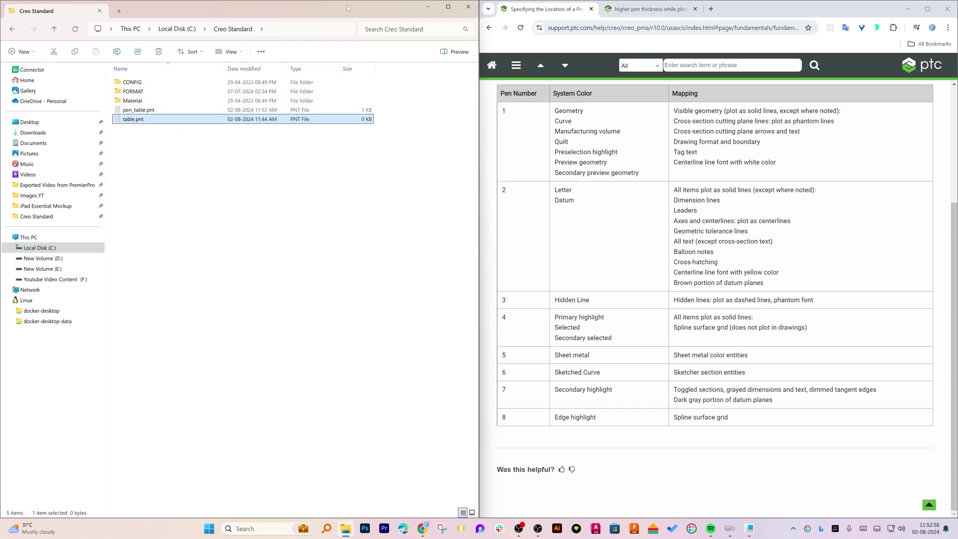
# Preview several pen-table image results, ending on the ExtruDesign table.pnt example
pyautogui.moveTo(347, 8); pyautogui.dragTo(360, 92)
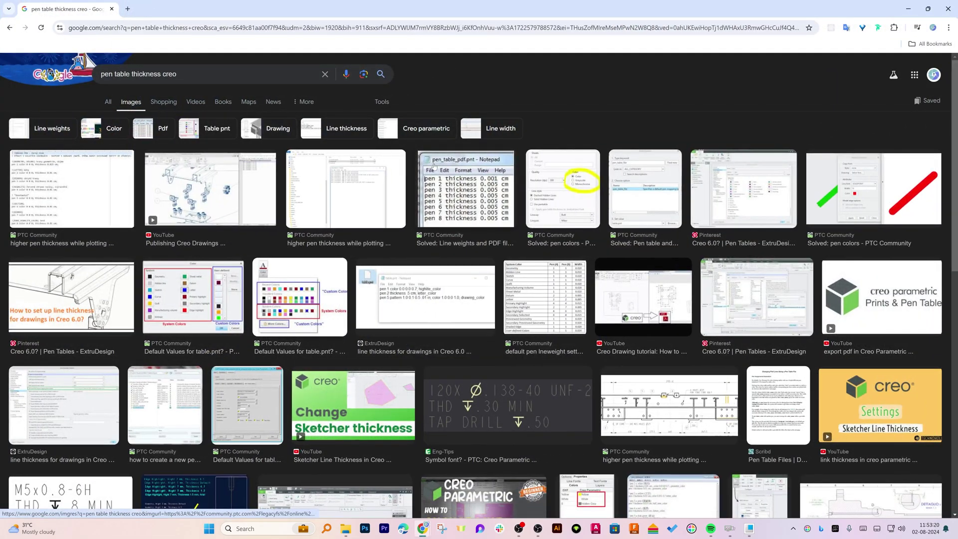
pyautogui.click(479, 188)
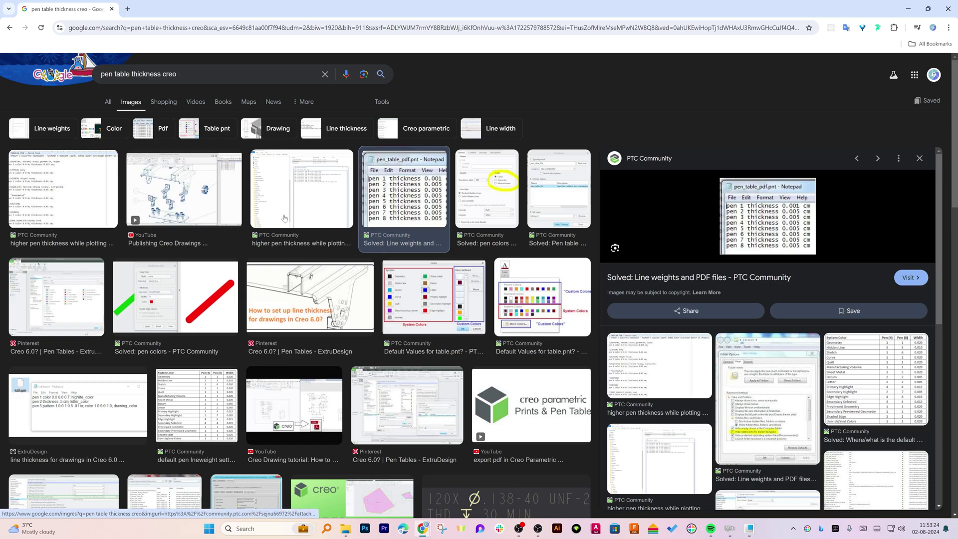
pyautogui.click(90, 199)
pyautogui.click(139, 258)
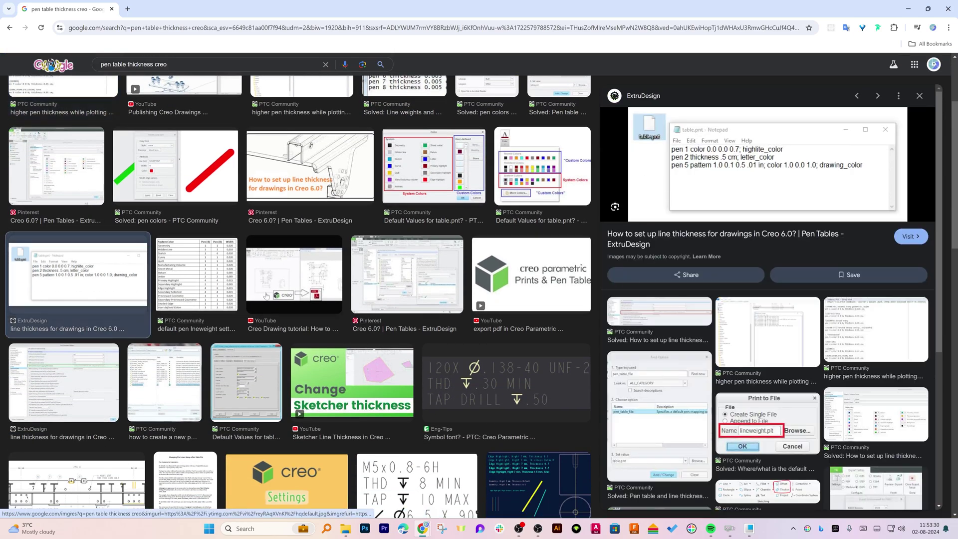
pyautogui.click(197, 274)
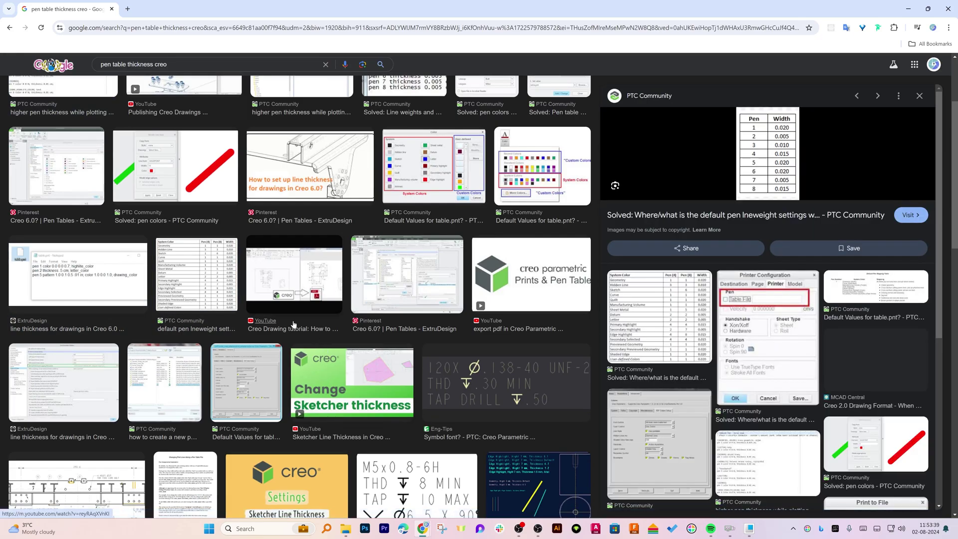
pyautogui.click(399, 264)
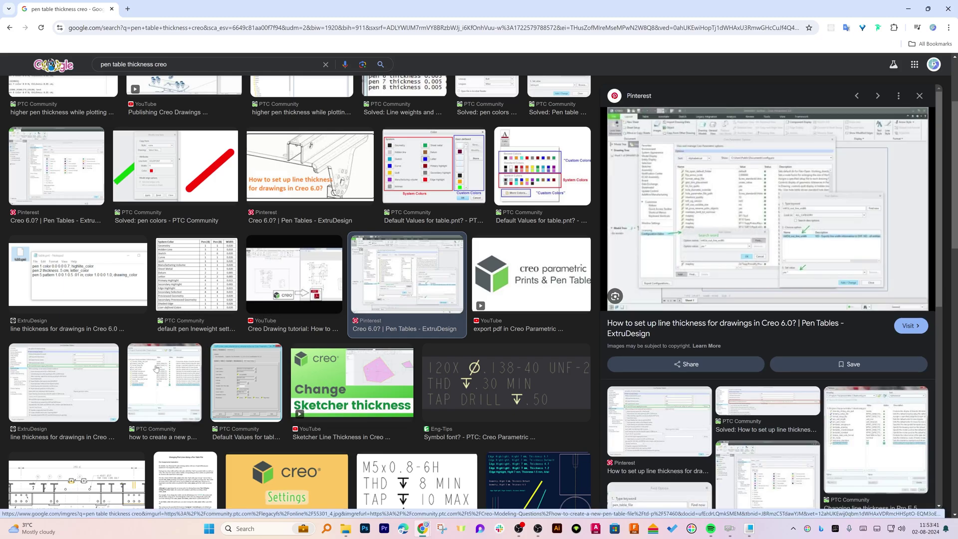
pyautogui.click(165, 382)
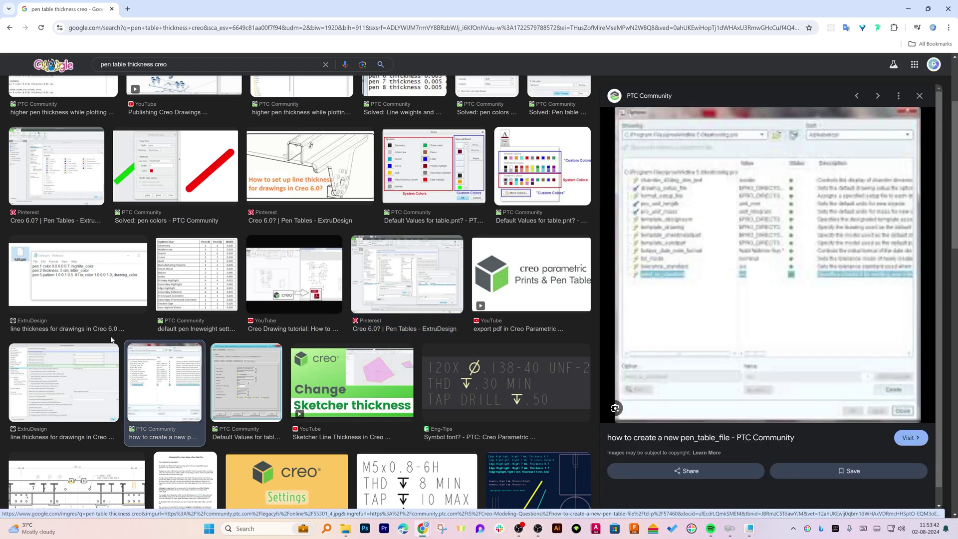
pyautogui.click(82, 266)
# Close the image search and start a PDF export of the Creo drawing
pyautogui.click(948, 9)
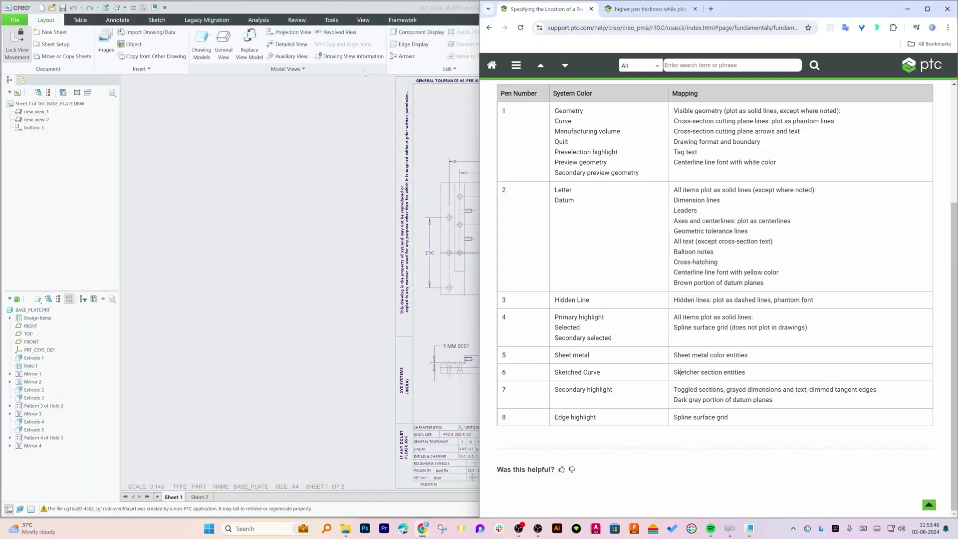
pyautogui.click(907, 9)
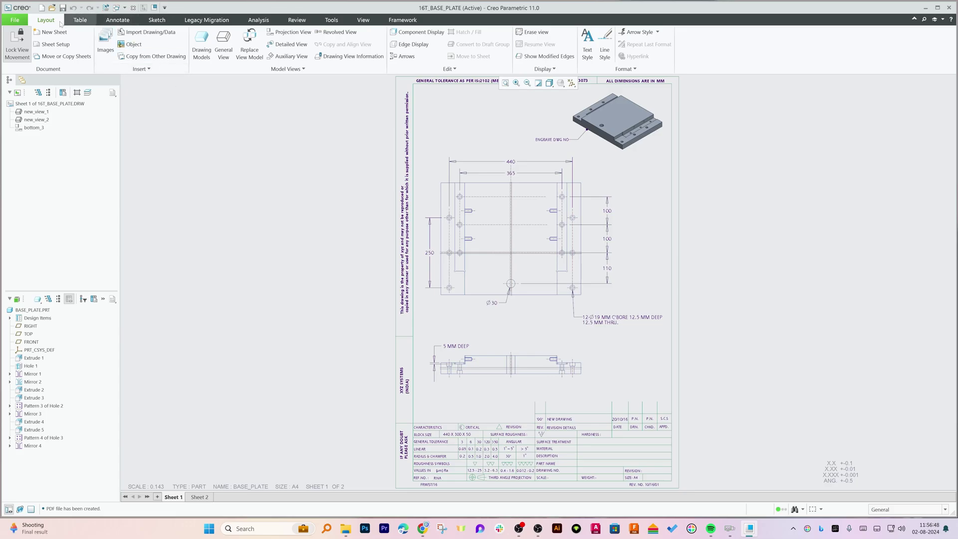
pyautogui.click(14, 20)
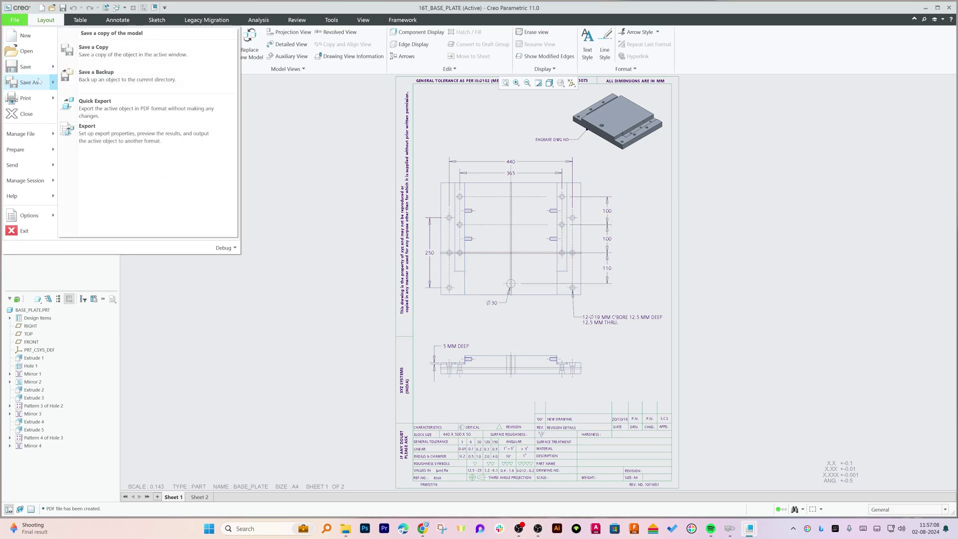
pyautogui.click(127, 134)
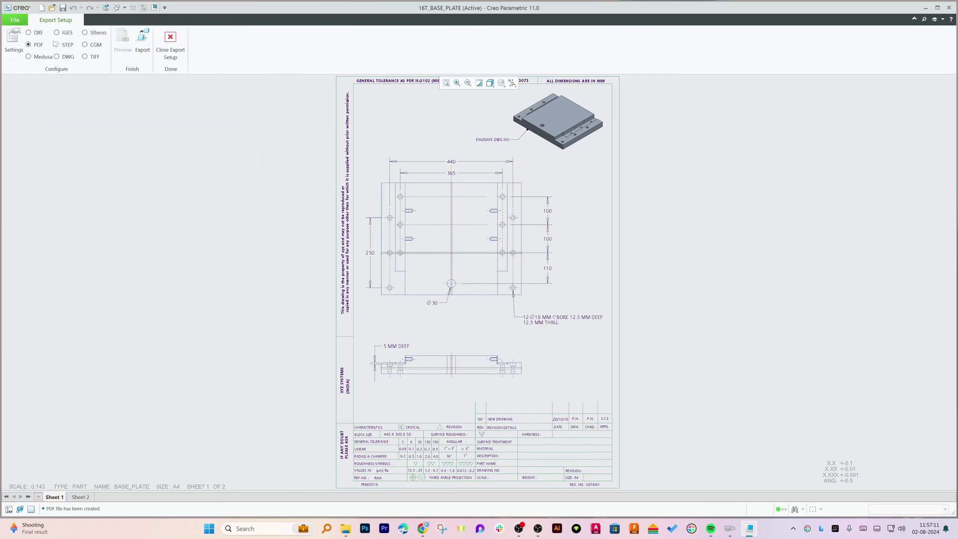
# Keep 'Use pentable' enabled in the PDF export settings and export the drawing
pyautogui.click(12, 39)
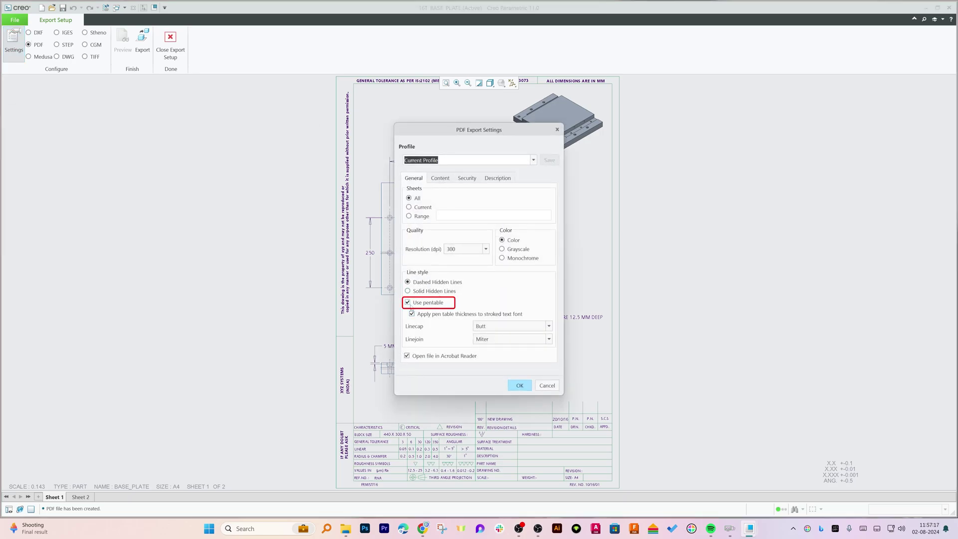
pyautogui.click(408, 303)
pyautogui.click(409, 303)
pyautogui.click(521, 388)
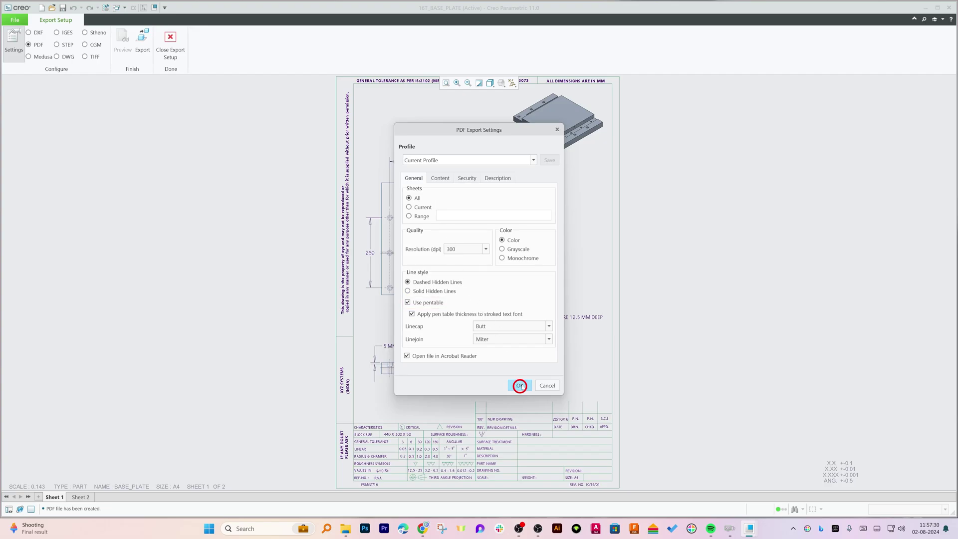
pyautogui.click(146, 41)
# Overwrite 16t_base_plate.pdf and inspect its still-thin lines in Acrobat
pyautogui.click(406, 380)
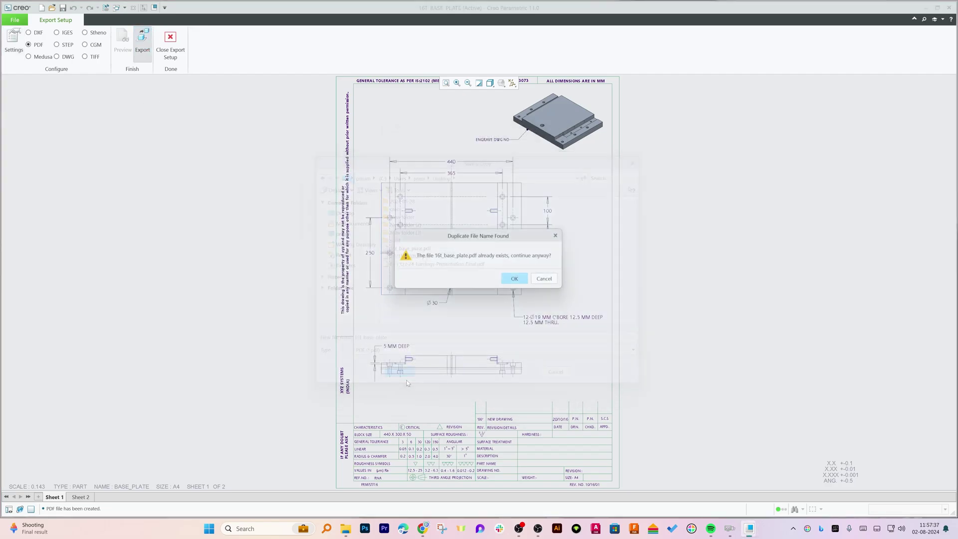
pyautogui.click(519, 280)
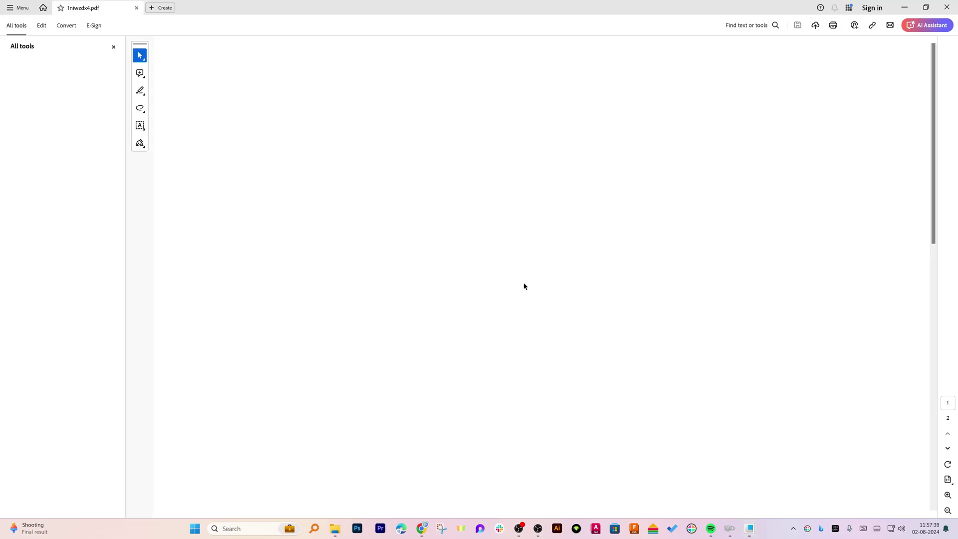
pyautogui.keyDown('ctrl'); pyautogui.scroll(3, 452, 274); pyautogui.keyUp('ctrl')
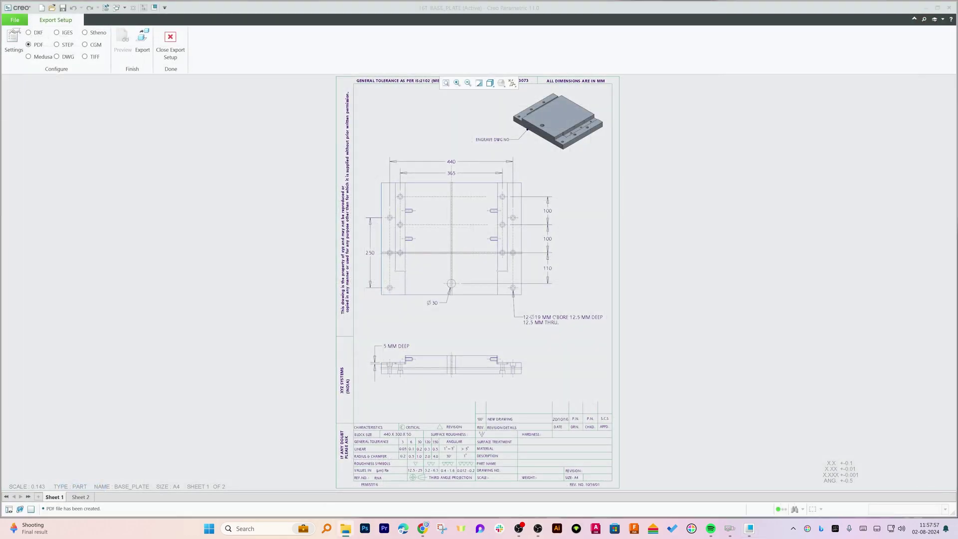
# Open pen_table.pnt from the Creo Standard folder in Notepad
pyautogui.hotkey('alt', 'Tab')
pyautogui.moveTo(450, 76); pyautogui.dragTo(427, 148)
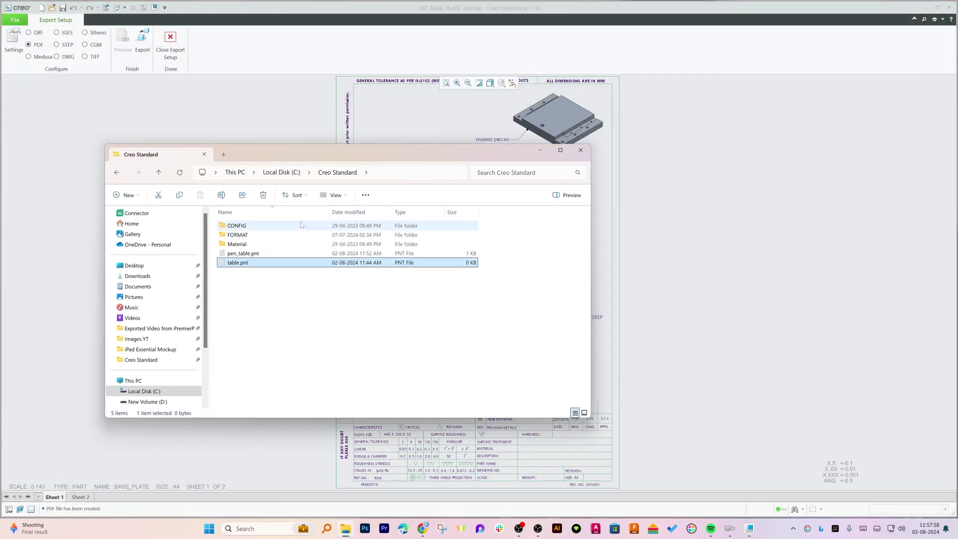
pyautogui.click(271, 253)
pyautogui.rightClick(281, 257)
pyautogui.click(297, 262)
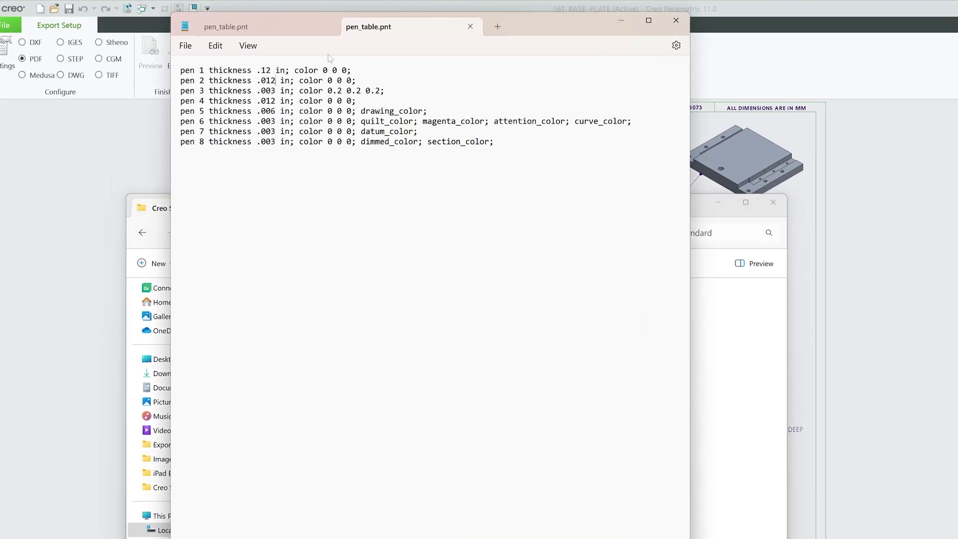
# Change pen 2 and pen 3 thickness to .12, save the file and close Notepad
pyautogui.press('BackSpace')
pyautogui.press('Down')
pyautogui.press('BackSpace')
pyautogui.press('BackSpace')
pyautogui.write('12')
pyautogui.press('End')
pyautogui.click(276, 91)
pyautogui.press('BackSpace')
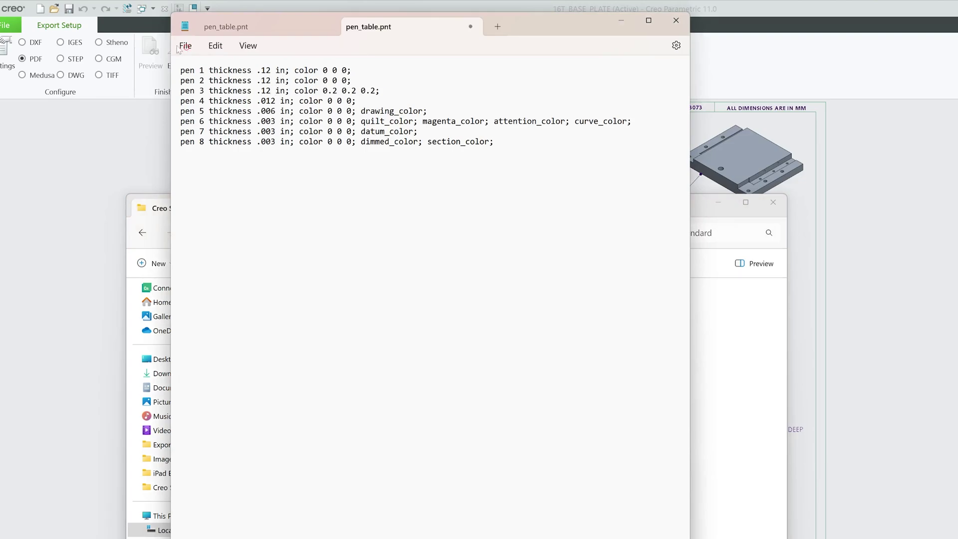
pyautogui.click(186, 46)
pyautogui.click(192, 125)
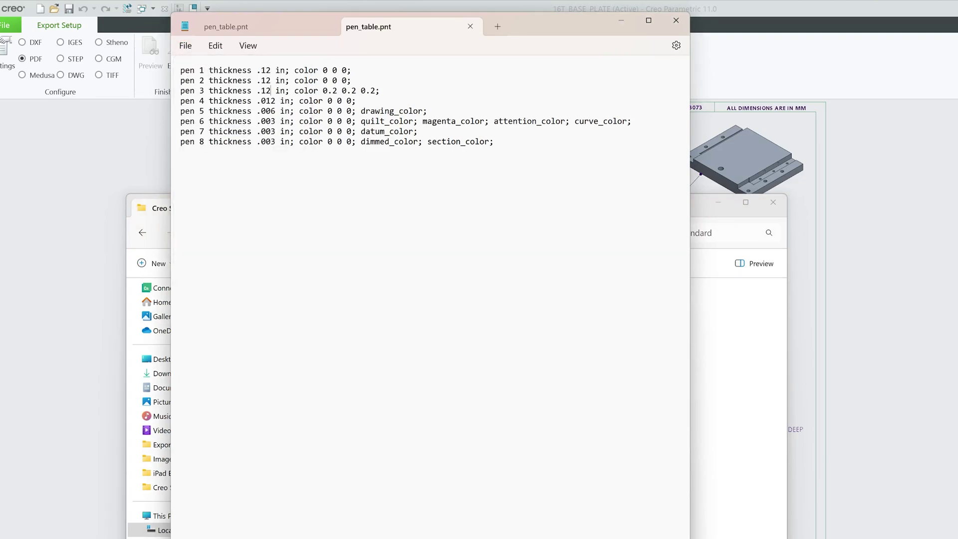
pyautogui.click(676, 20)
# Re-export the drawing as PDF to the chosen folder, overwriting 16t_base_plate.pdf
pyautogui.click(177, 55)
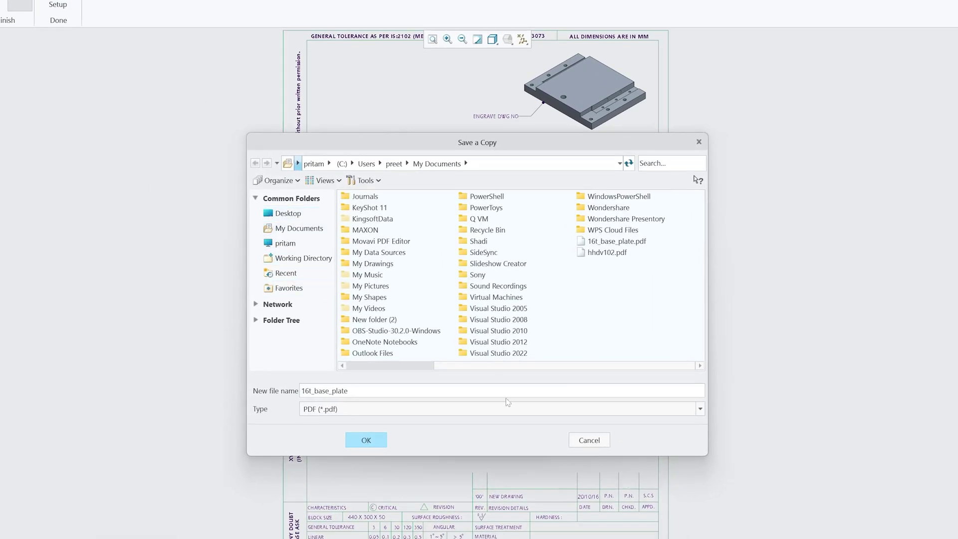
pyautogui.click(285, 243)
pyautogui.click(288, 213)
pyautogui.click(366, 439)
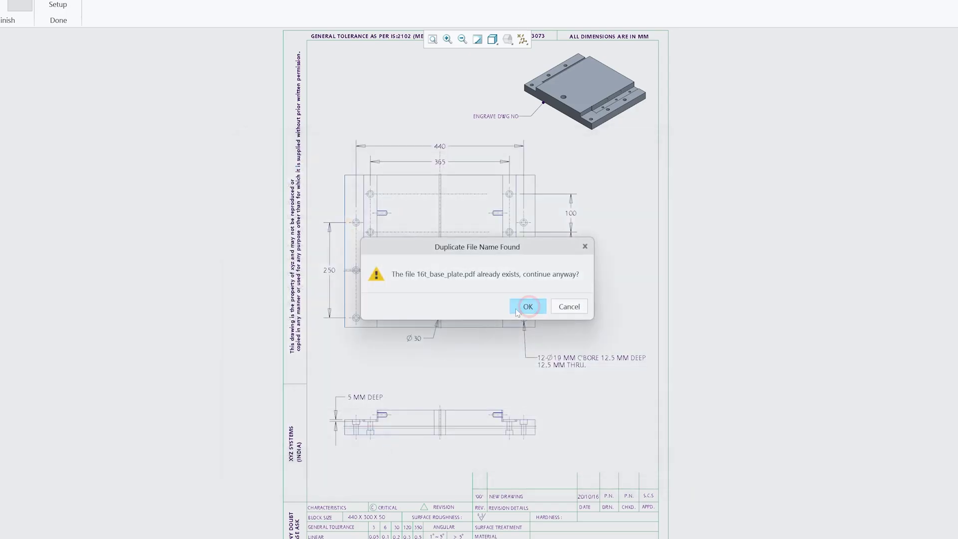
pyautogui.click(516, 308)
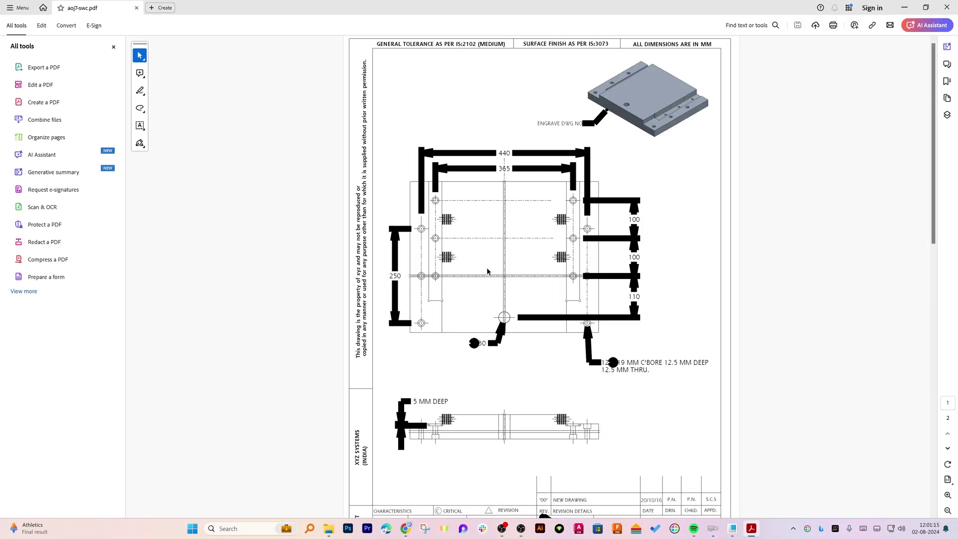